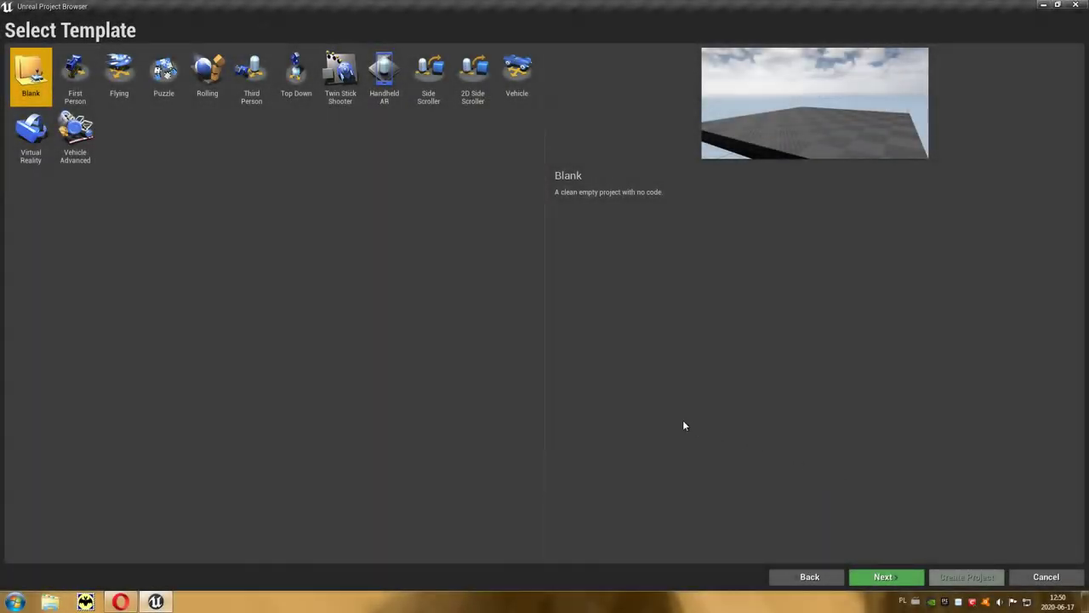
Step: Pick the 2D Side Scroller template for the new Platformer project
{"action": "left_click", "coordinate": [478, 74]}
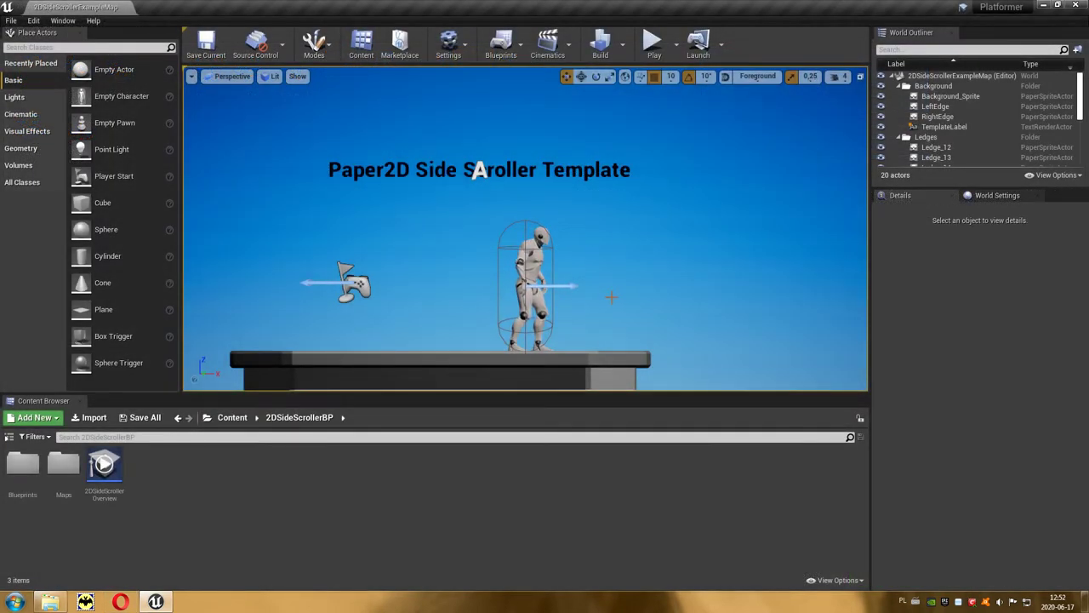
{"action": "right_click_drag", "start_coordinate": [611, 297], "coordinate": [510, 281]}
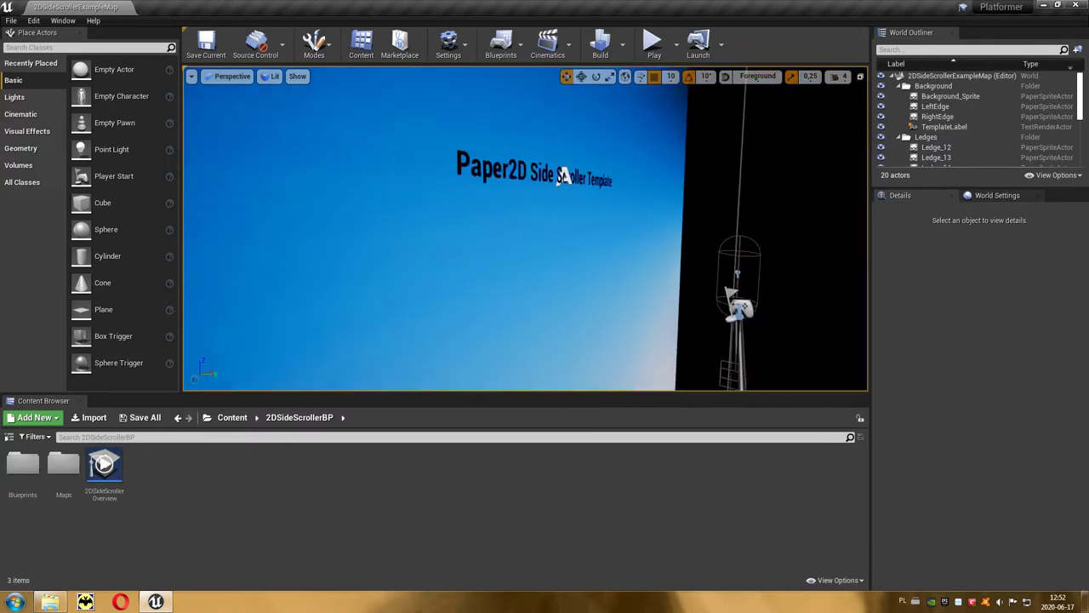
{"action": "mouse_move", "coordinate": [562, 175]}
{"action": "right_mouse_down"}
{"action": "mouse_move", "coordinate": [452, 178]}
{"action": "mouse_move", "coordinate": [433, 166]}
{"action": "mouse_move", "coordinate": [479, 174]}
{"action": "right_mouse_up"}
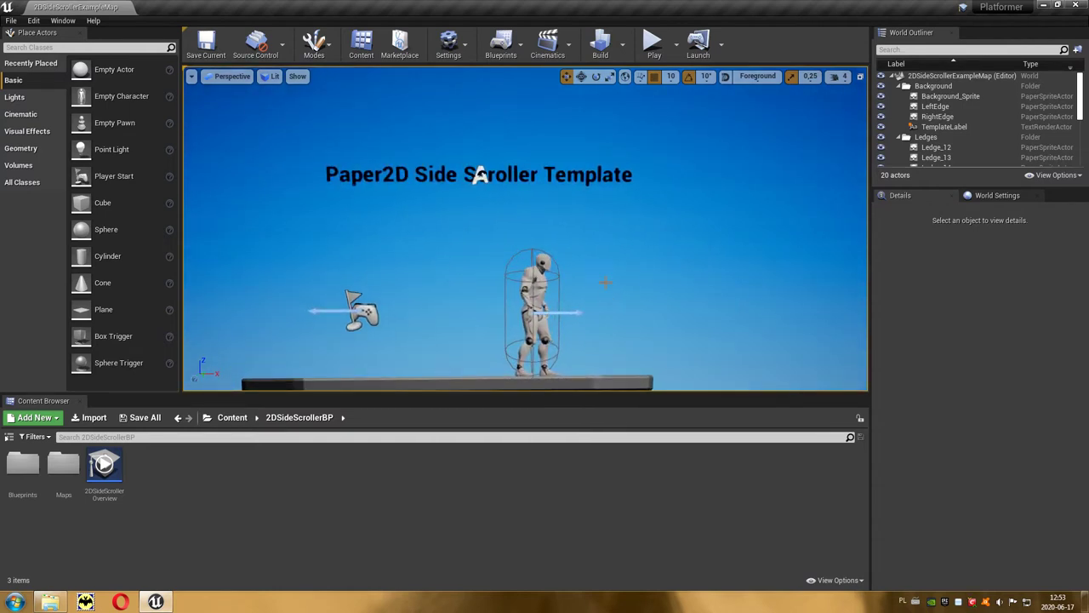
{"action": "left_click", "coordinate": [653, 43]}
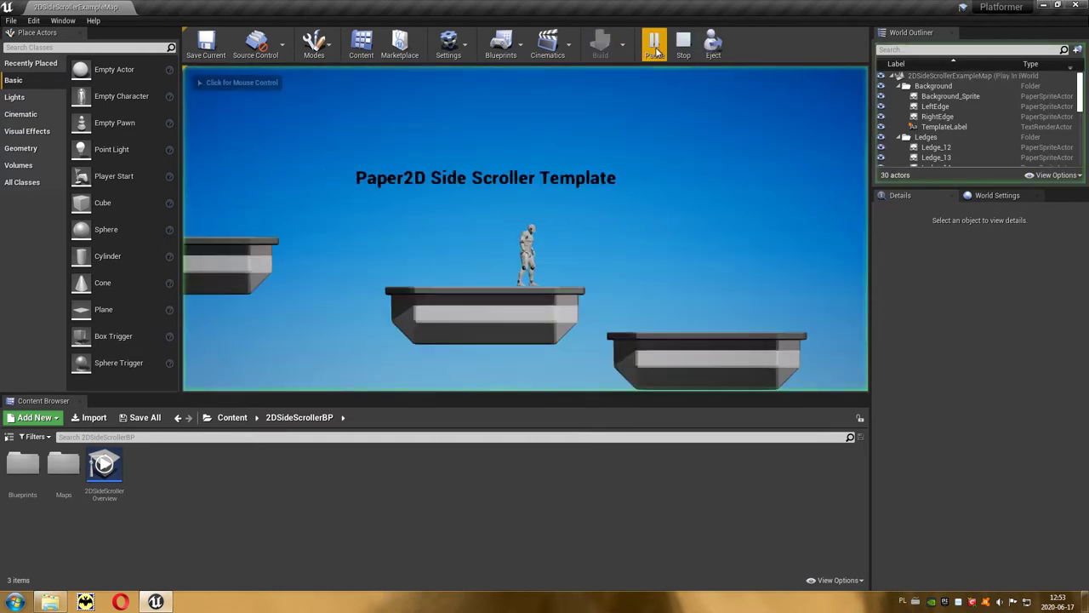
{"action": "key", "text": "d"}
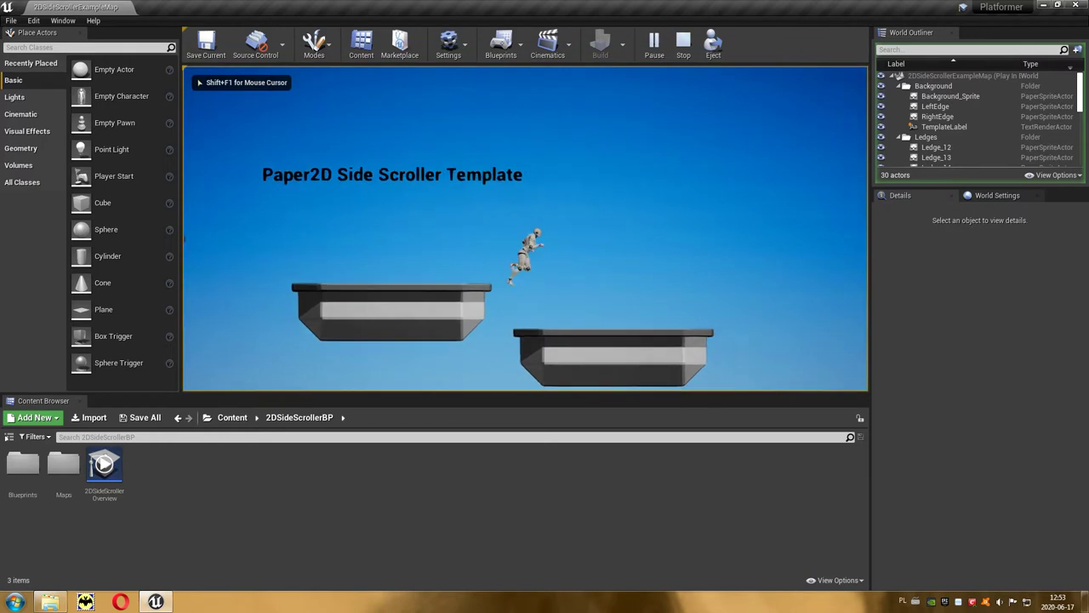
{"action": "key", "text": "a"}
{"action": "key", "text": "space"}
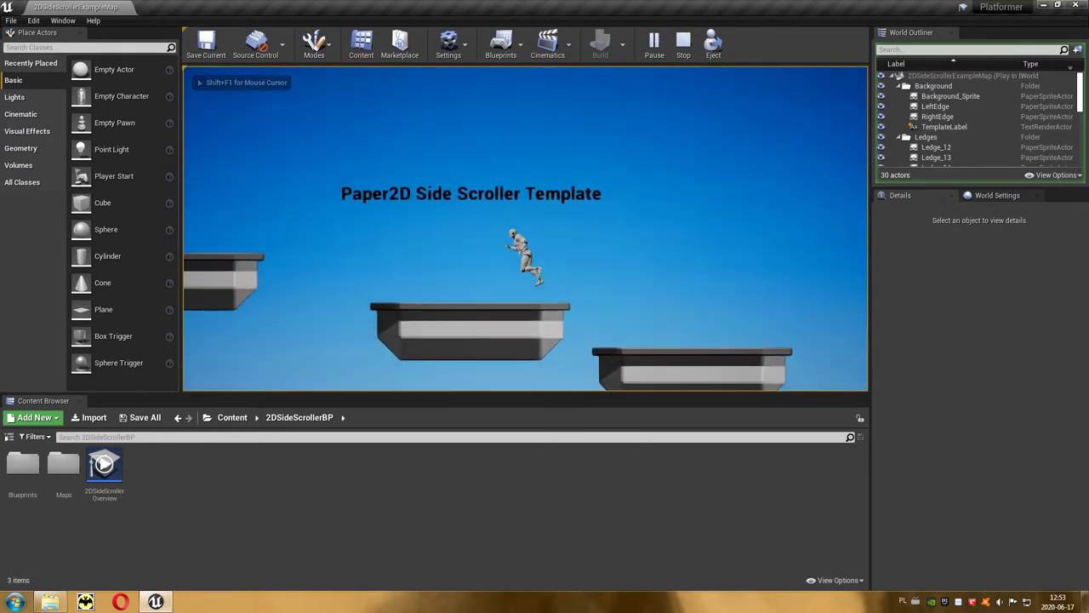
{"action": "key", "text": "d"}
{"action": "key", "text": "Escape"}
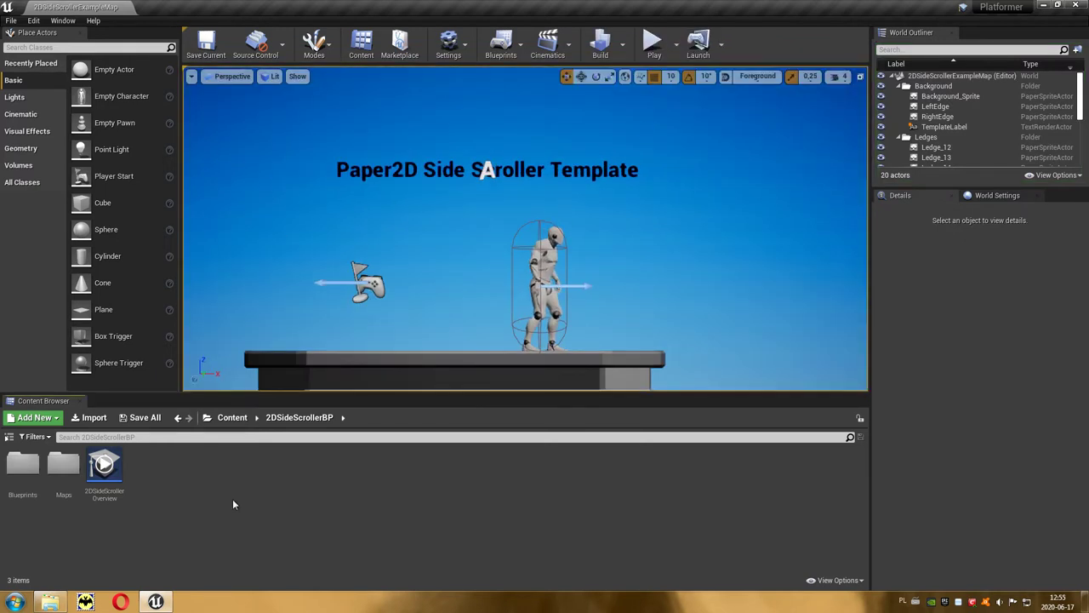
Step: Browse to Content > 2DSideScroller > Textures and open the 2DCharacter_IdleAnimAtlas texture
{"action": "left_click", "coordinate": [233, 418]}
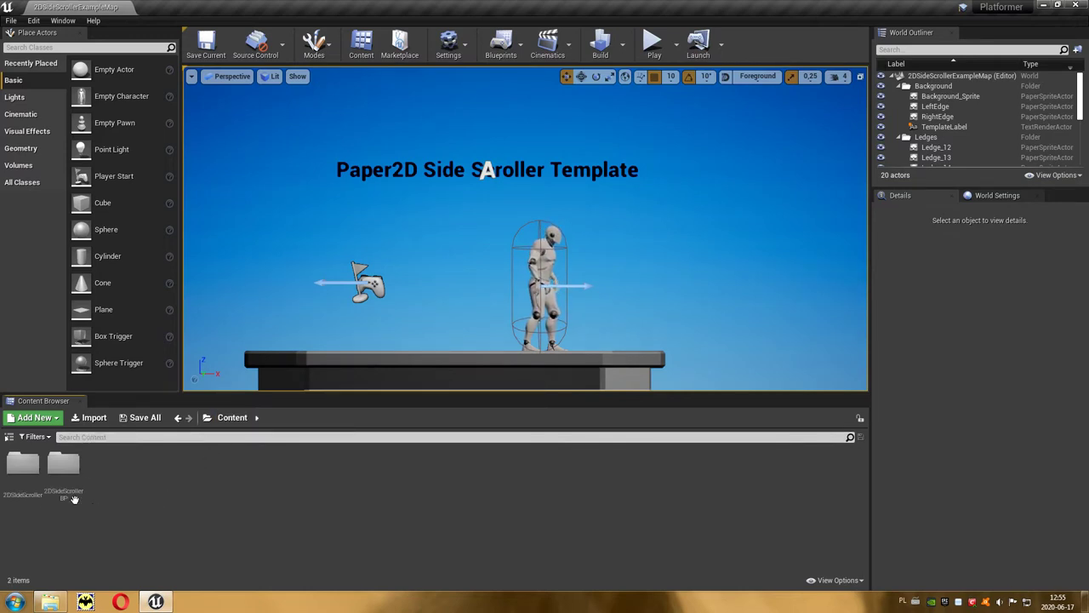
{"action": "left_click", "coordinate": [19, 498]}
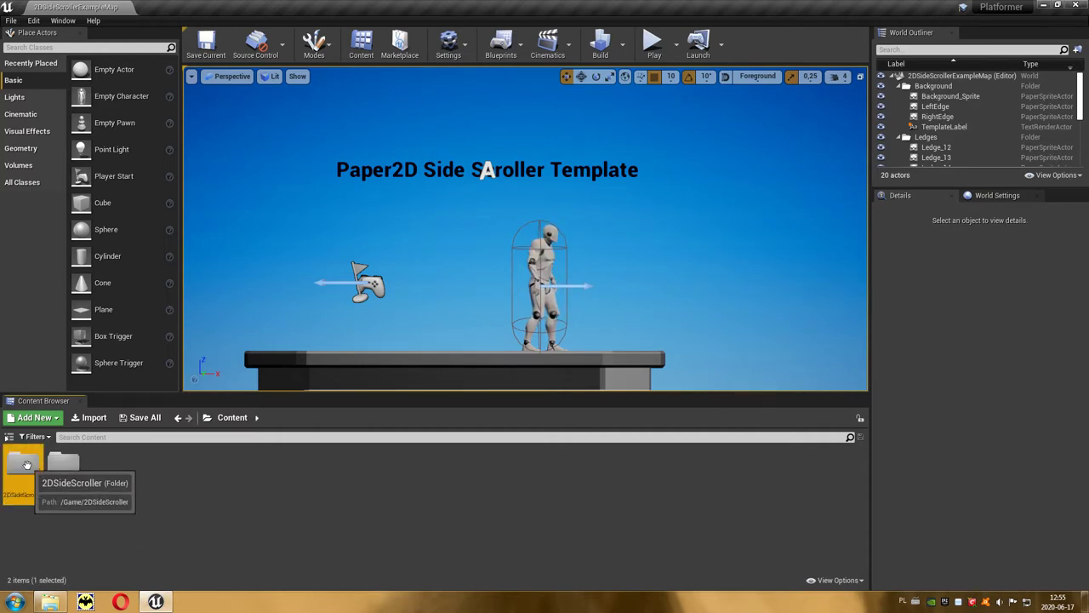
{"action": "double_click", "coordinate": [26, 465]}
{"action": "left_click", "coordinate": [104, 476]}
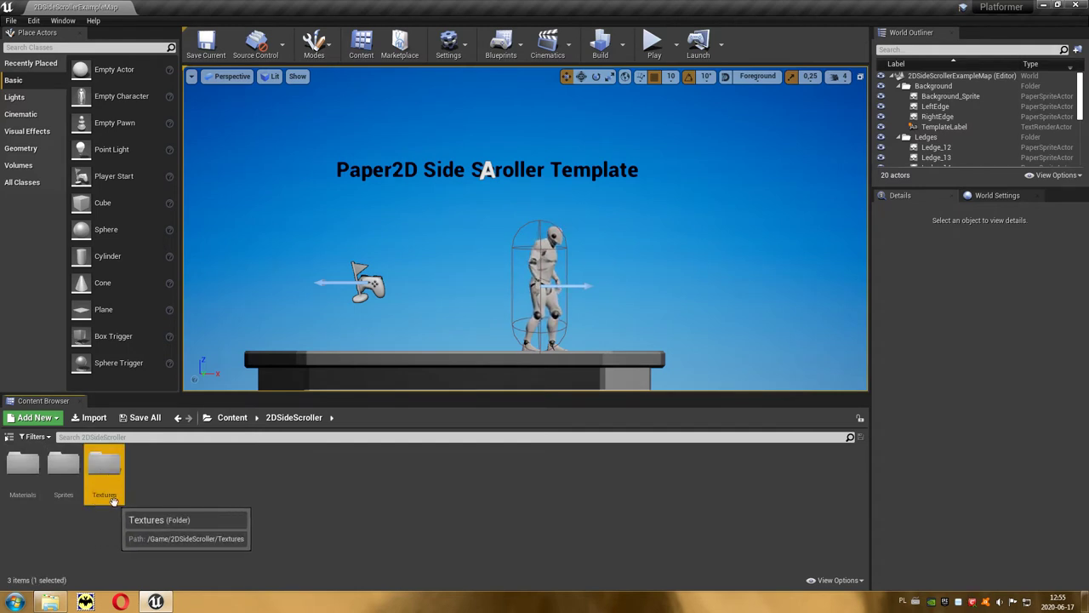
{"action": "double_click", "coordinate": [113, 499]}
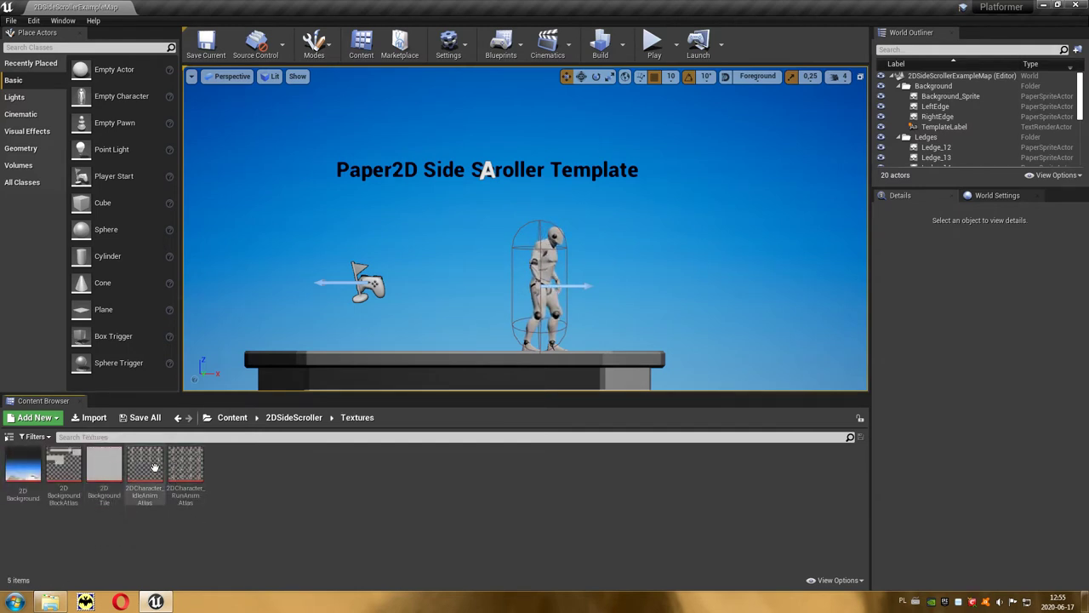
{"action": "left_click", "coordinate": [185, 466]}
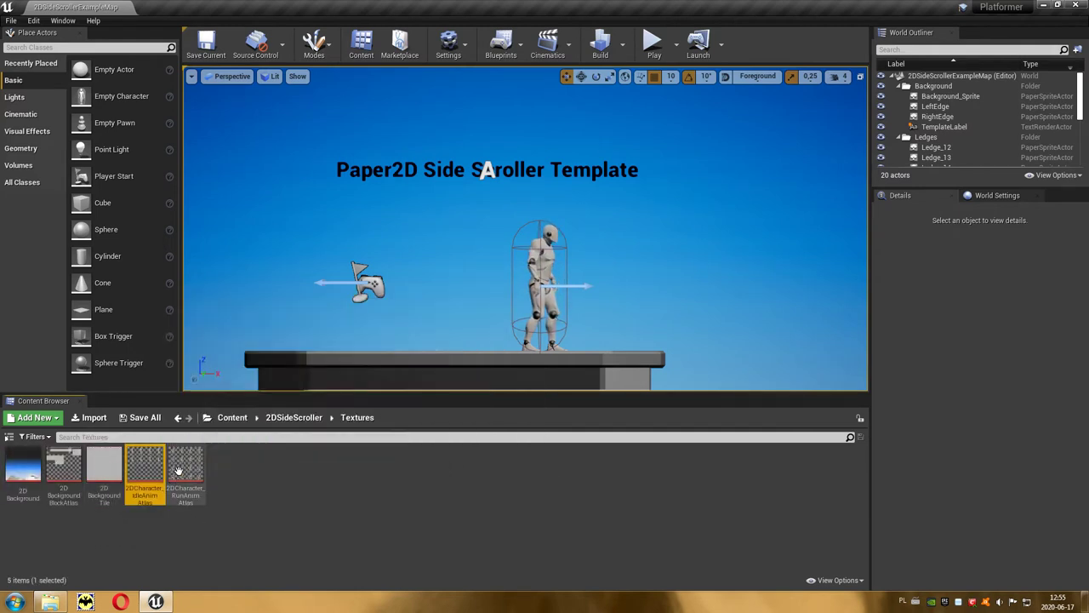
{"action": "left_click", "coordinate": [142, 494]}
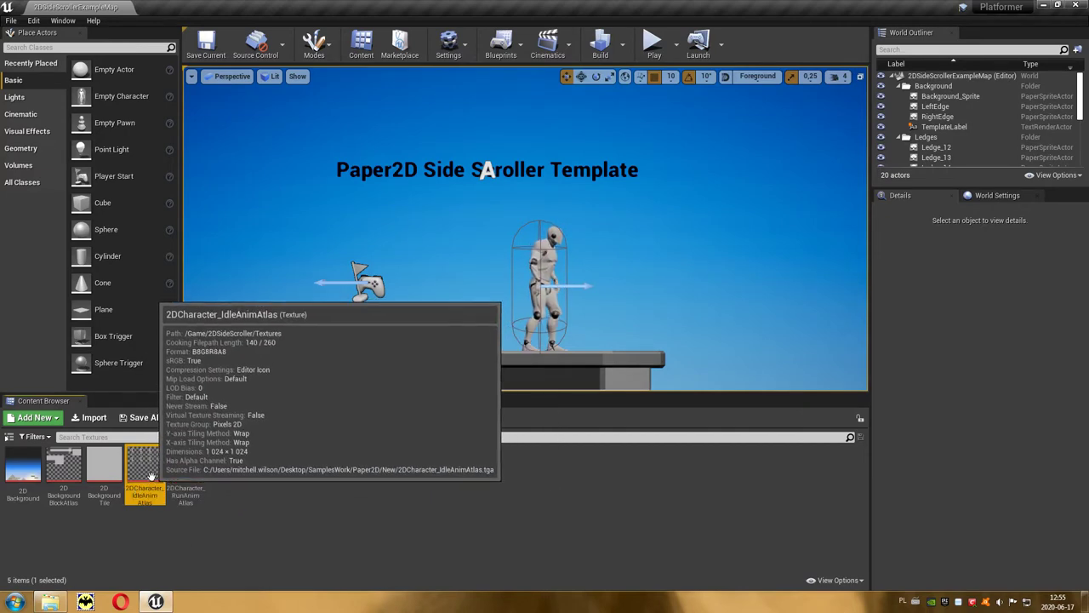
{"action": "double_click", "coordinate": [151, 477]}
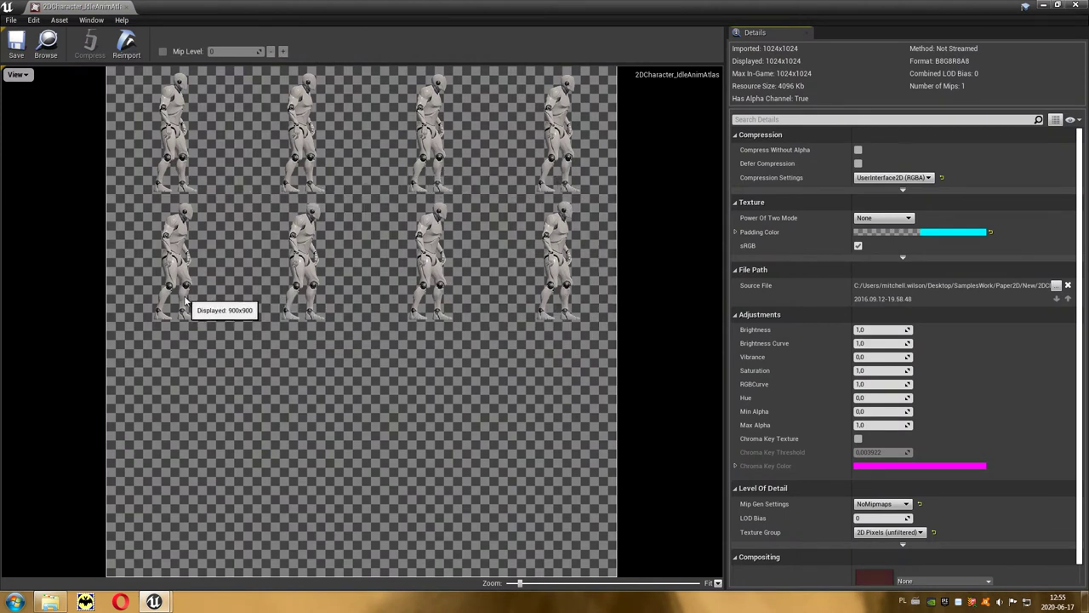
Step: Close the idle atlas, inspect the 2DCharacter_RunAnimAtlas sheet, then start a play test
{"action": "left_click", "coordinate": [1083, 5]}
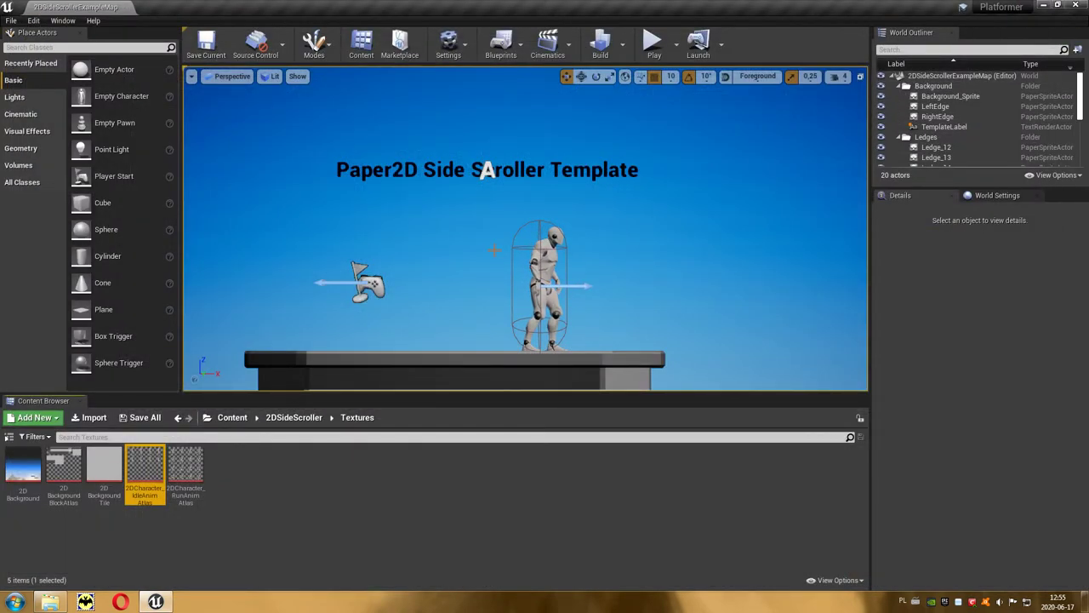
{"action": "double_click", "coordinate": [185, 469]}
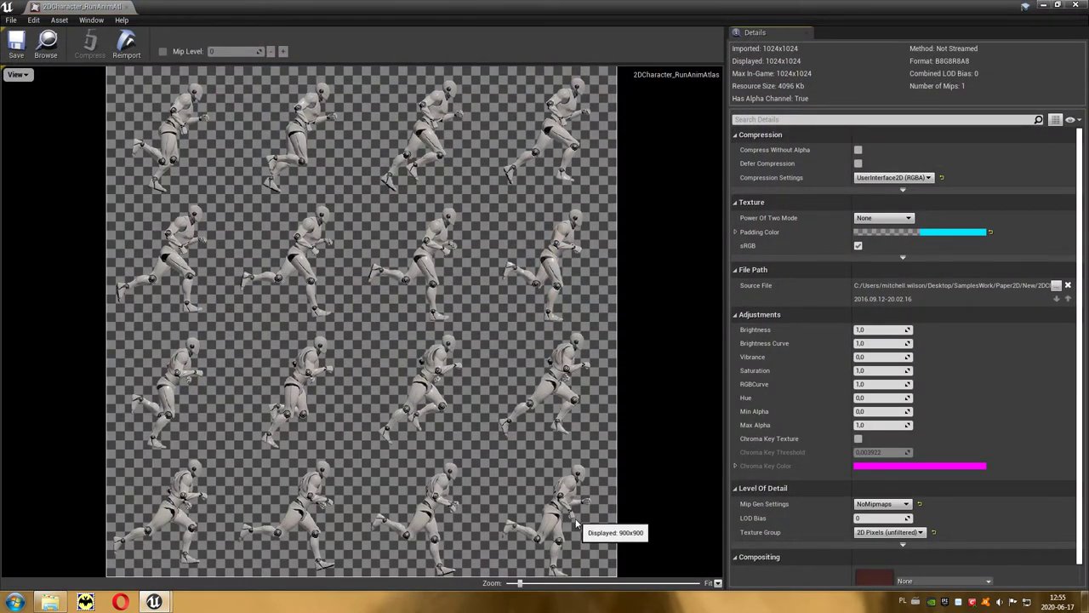
{"action": "left_click", "coordinate": [1071, 5]}
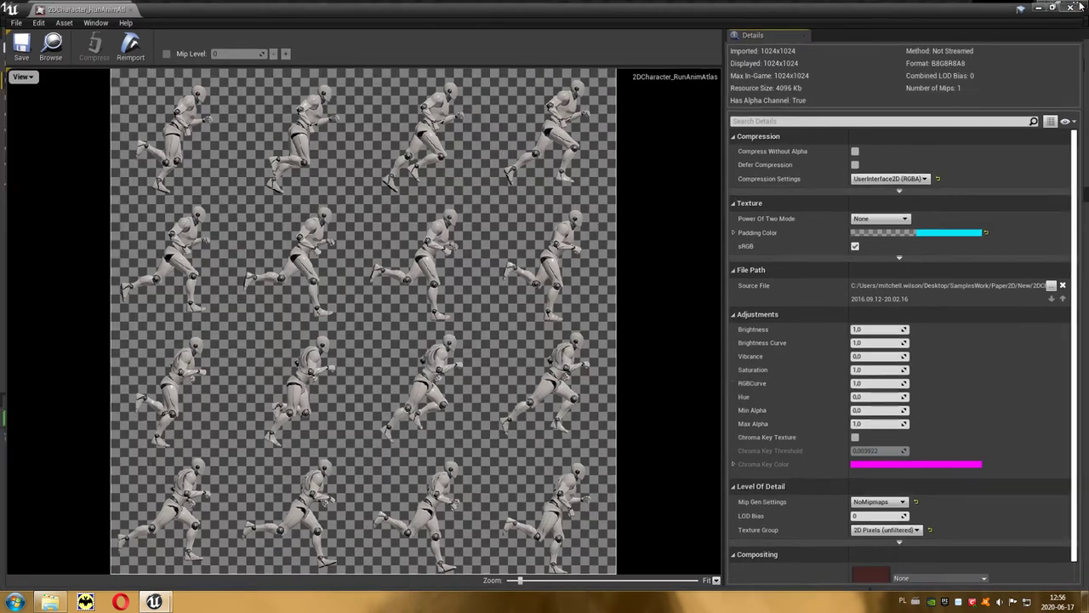
{"action": "left_click", "coordinate": [652, 42]}
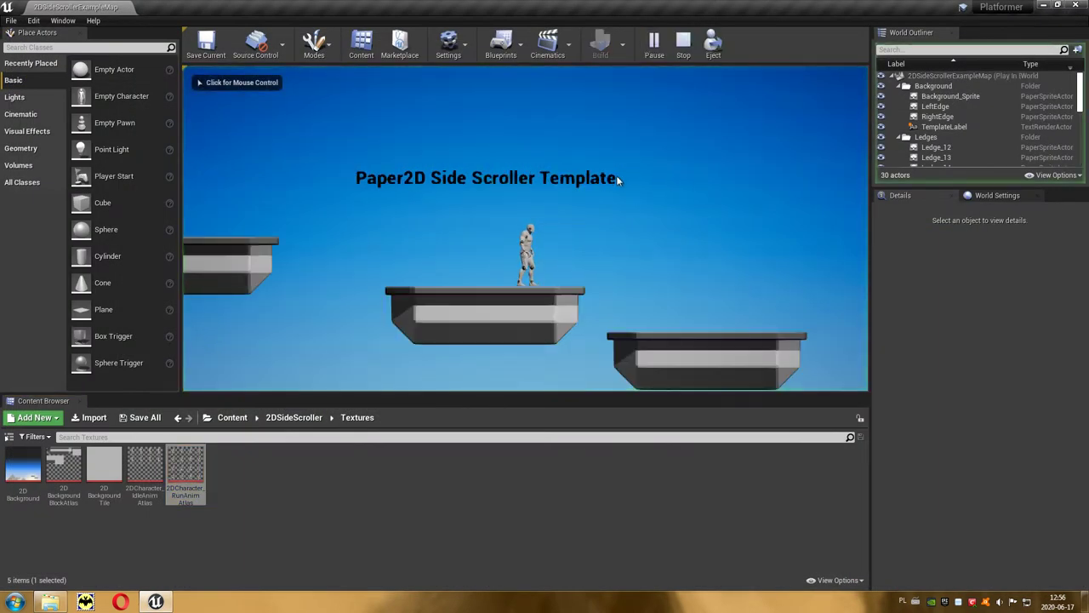
Step: Run the character left and right, then end the play test with Escape
{"action": "key", "text": "a"}
{"action": "key", "text": "d"}
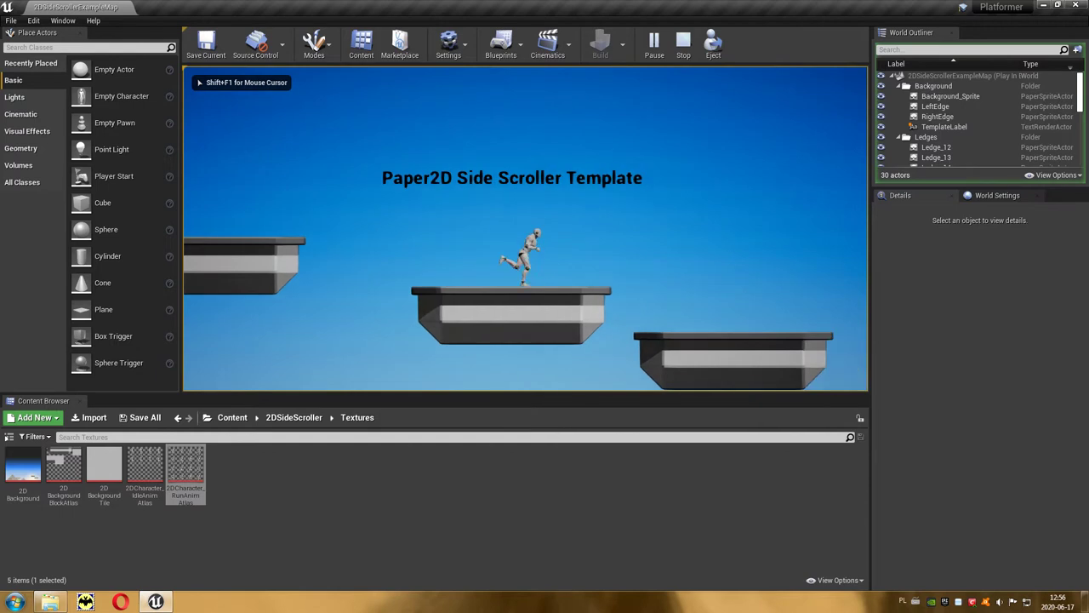
{"action": "key", "text": "a"}
{"action": "key", "text": "d"}
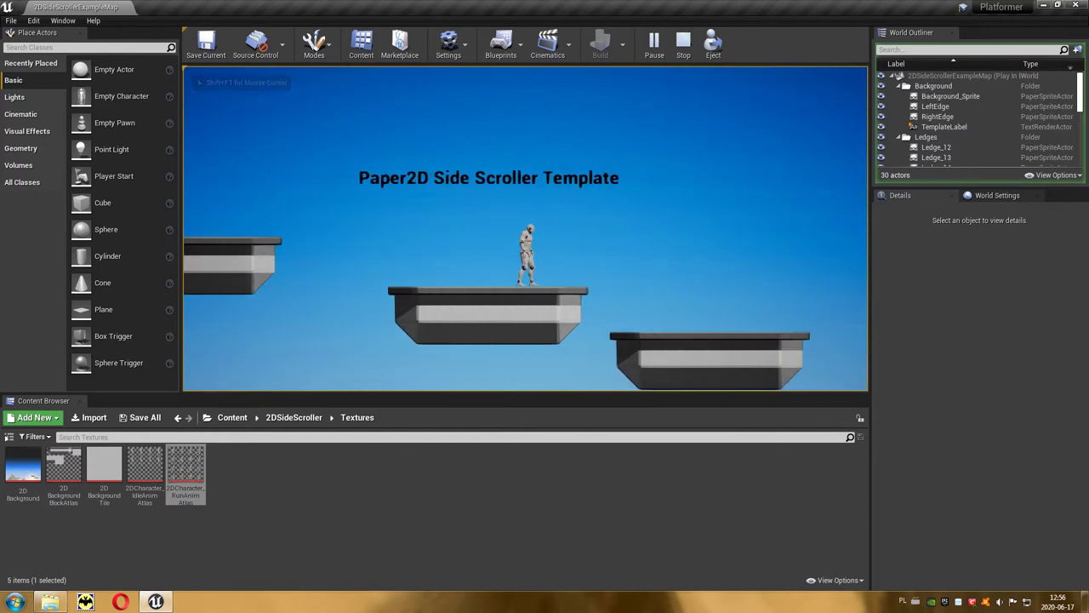
{"action": "key", "text": "Escape"}
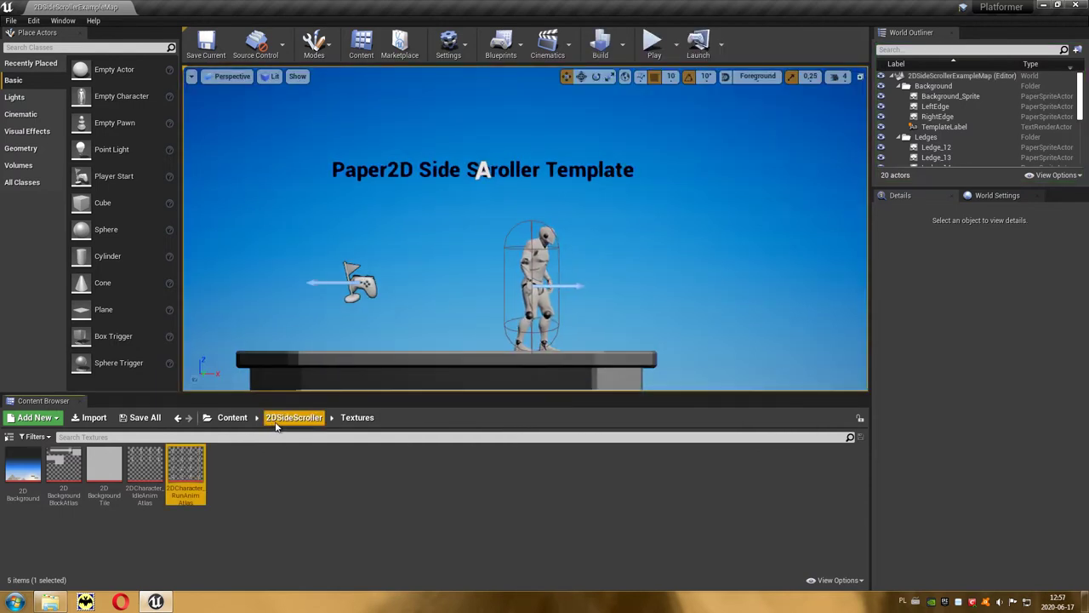
Step: Open the 2DSideScroller Sprites folder and select the IdleAnimation flipbook
{"action": "left_click", "coordinate": [287, 420]}
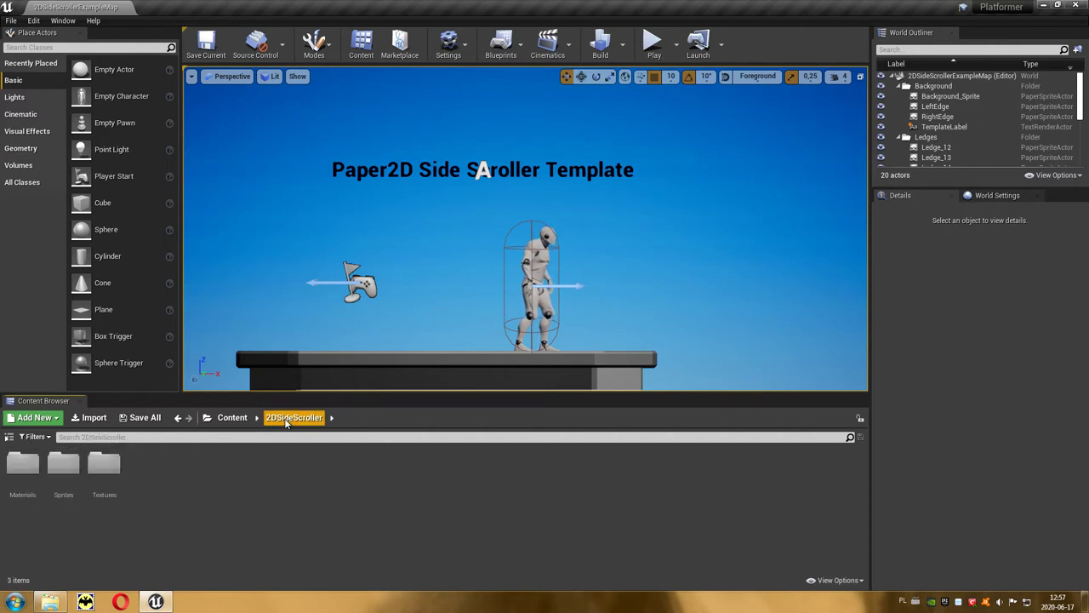
{"action": "left_click", "coordinate": [68, 485]}
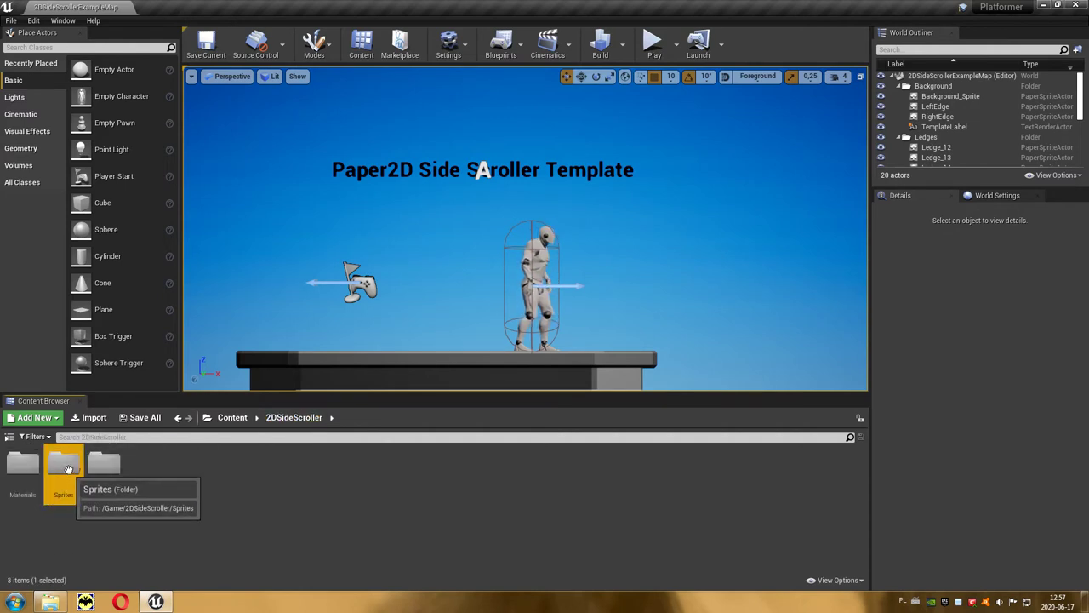
{"action": "double_click", "coordinate": [68, 468]}
{"action": "left_click", "coordinate": [146, 476]}
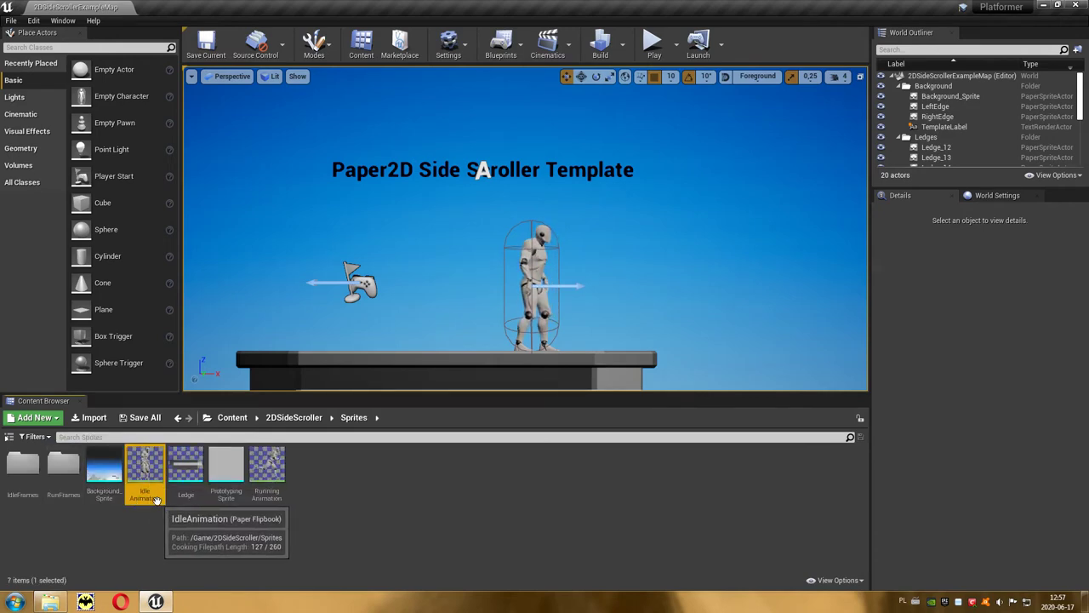
{"action": "double_click", "coordinate": [145, 471]}
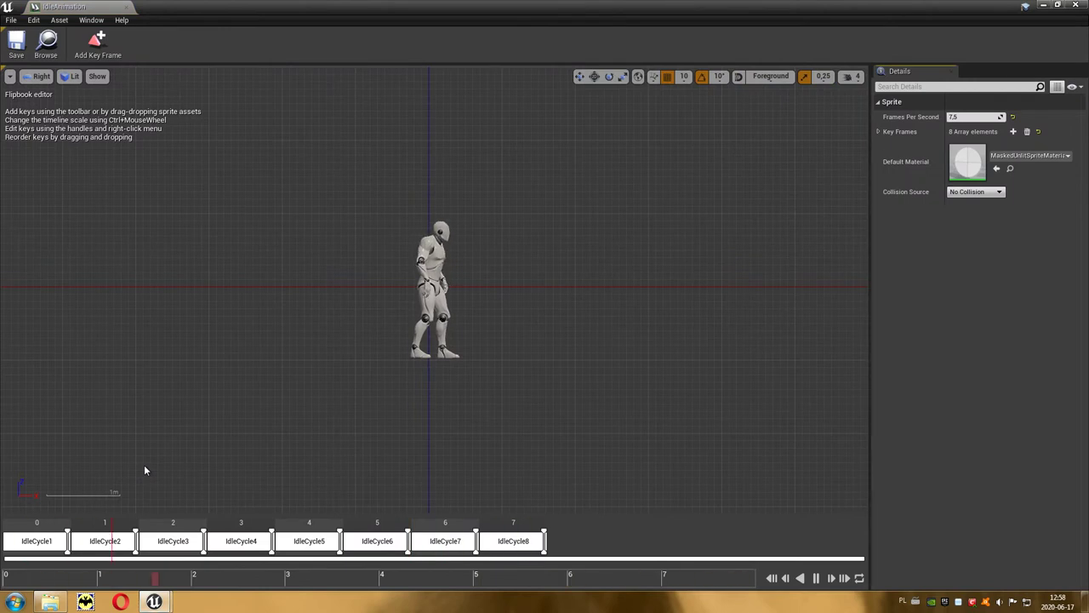
{"action": "left_click", "coordinate": [879, 131]}
{"action": "left_click", "coordinate": [884, 146]}
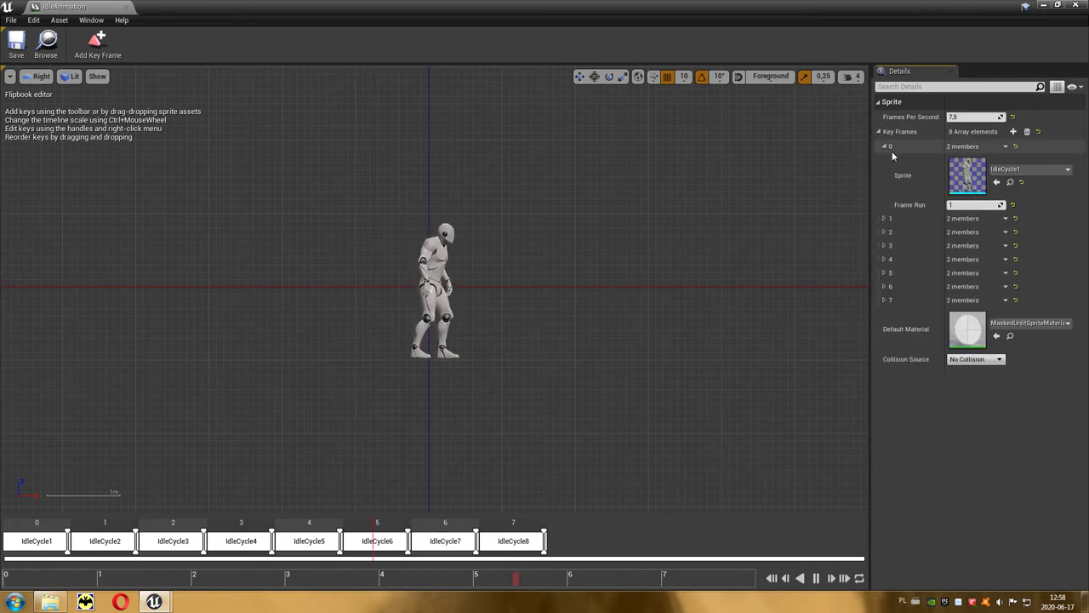
{"action": "left_click", "coordinate": [884, 218]}
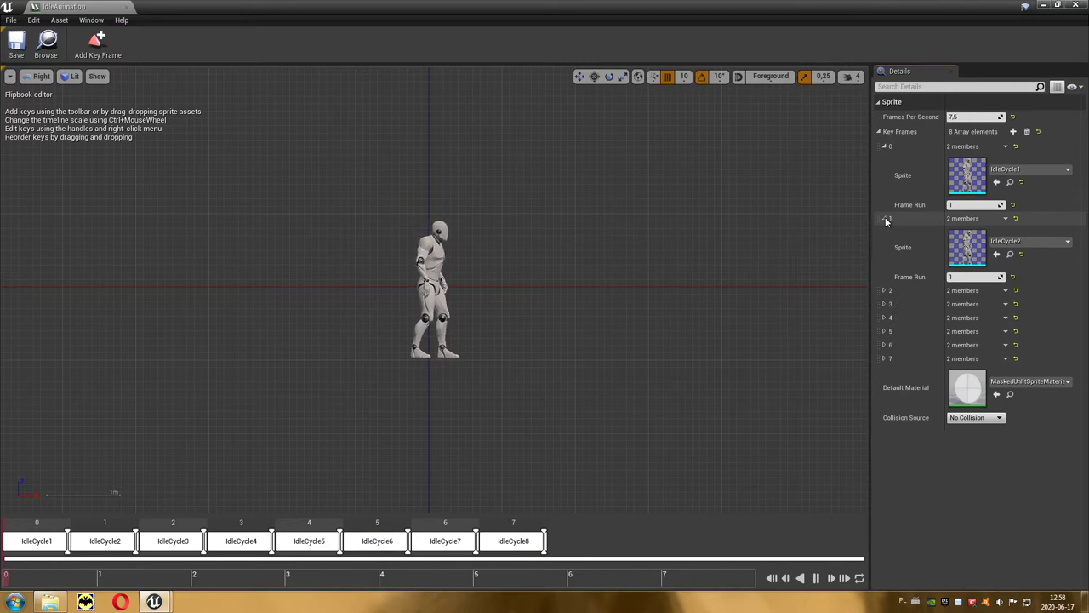
{"action": "left_click", "coordinate": [884, 291]}
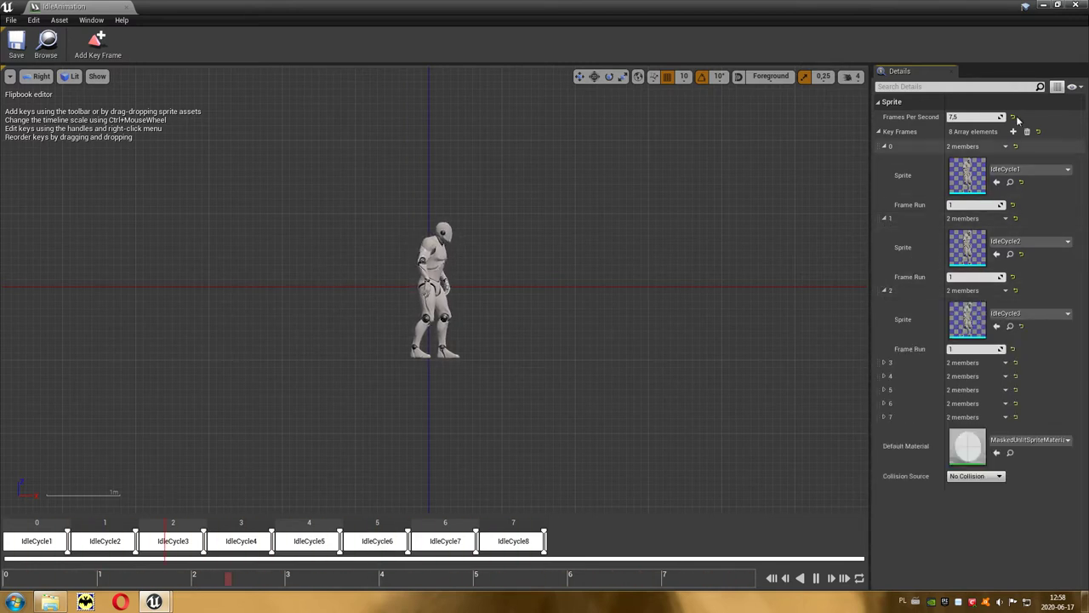
{"action": "left_click", "coordinate": [1084, 10]}
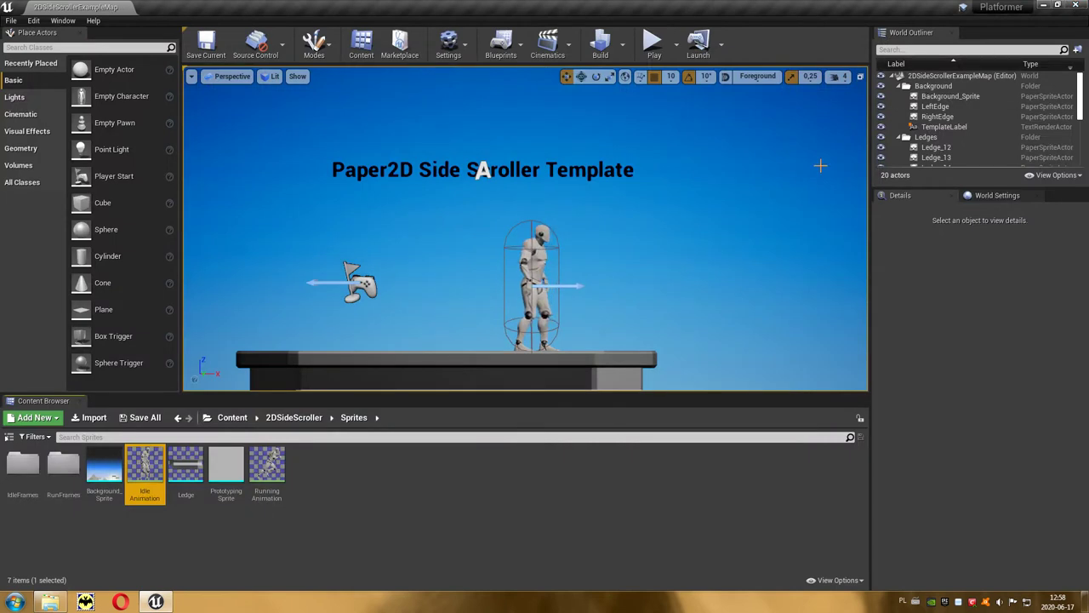
Step: Review the RunningAnimation flipbook's 16 RunCycle keyframes at 15 fps, then close it
{"action": "left_click", "coordinate": [263, 482]}
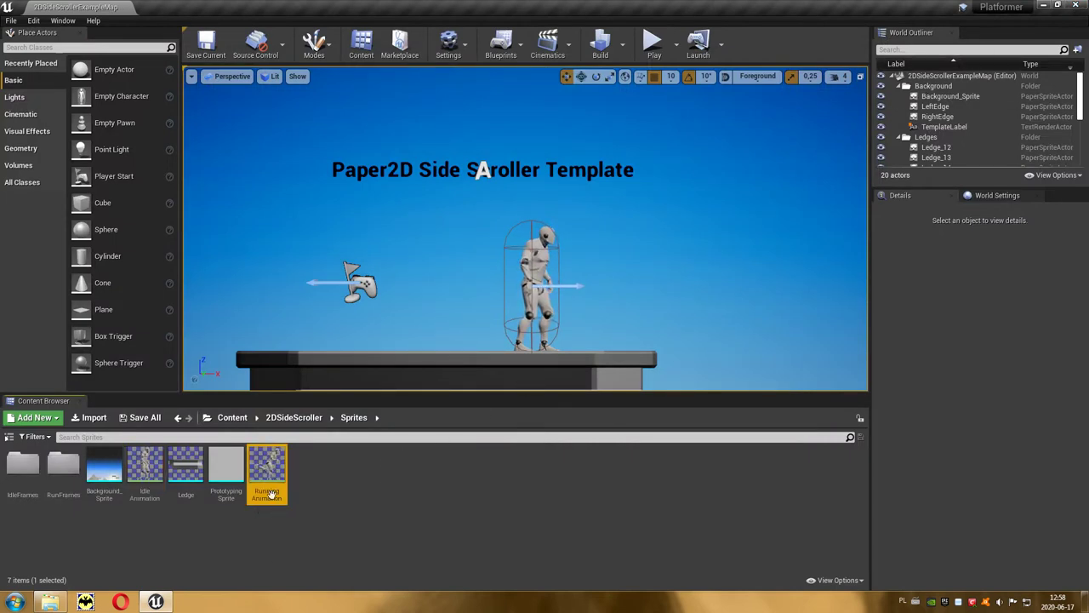
{"action": "double_click", "coordinate": [269, 491]}
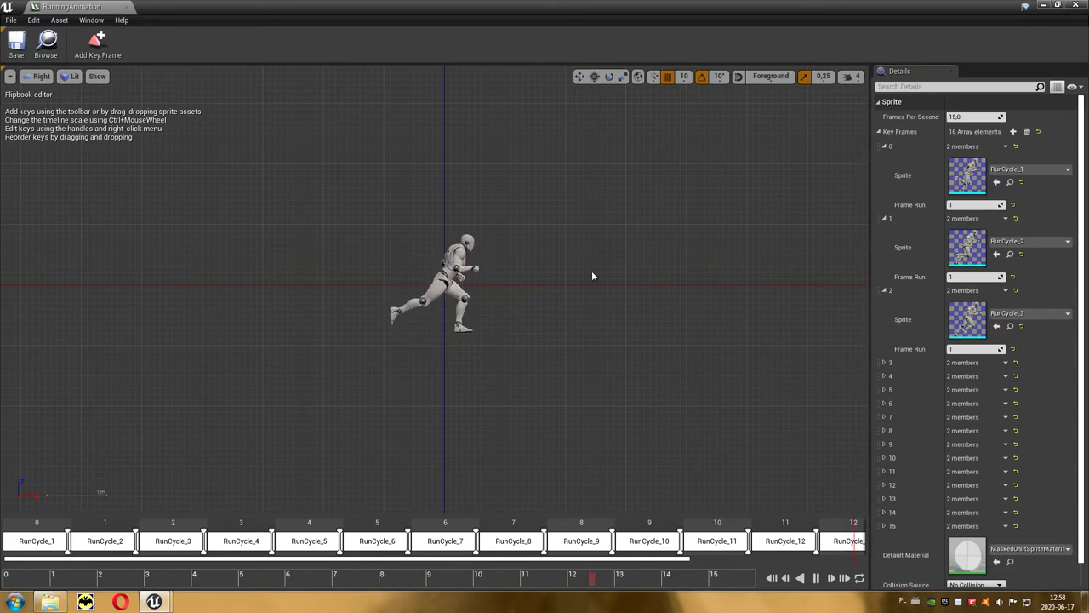
{"action": "left_click", "coordinate": [1071, 5]}
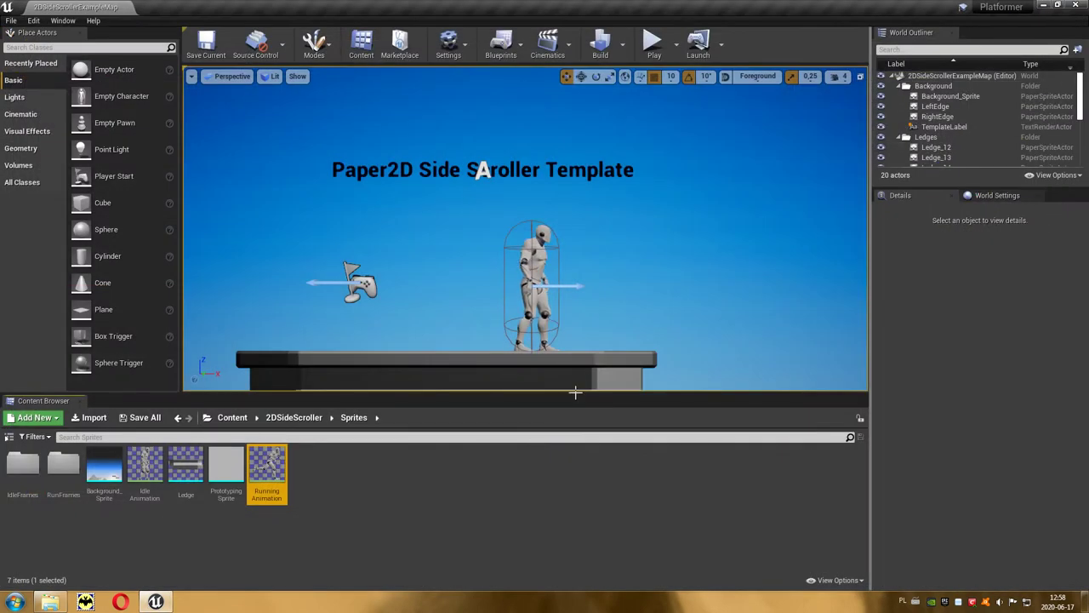
{"action": "left_click", "coordinate": [158, 519]}
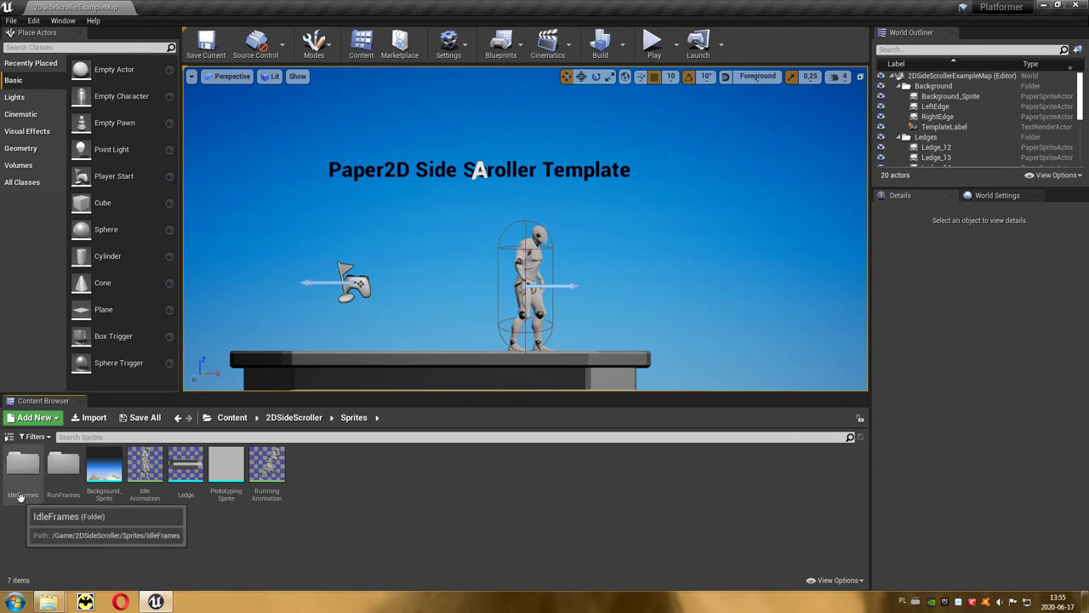
Step: Browse IdleFrames (8 IdleCycle sprites) and RunFrames (16 RunCycle sprites), then return to Sprites
{"action": "double_click", "coordinate": [22, 466]}
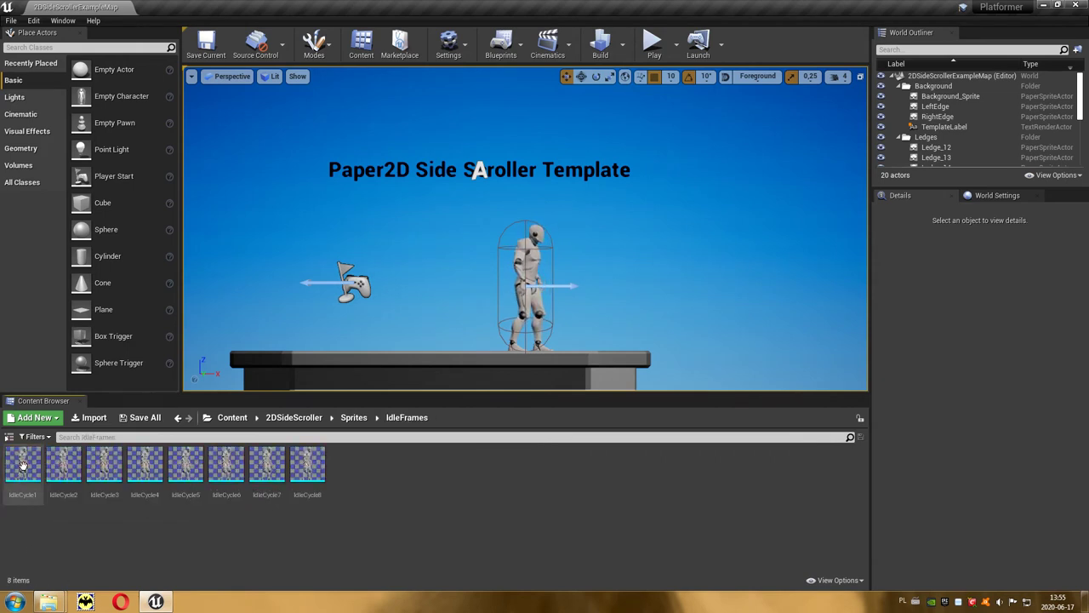
{"action": "left_click", "coordinate": [22, 466]}
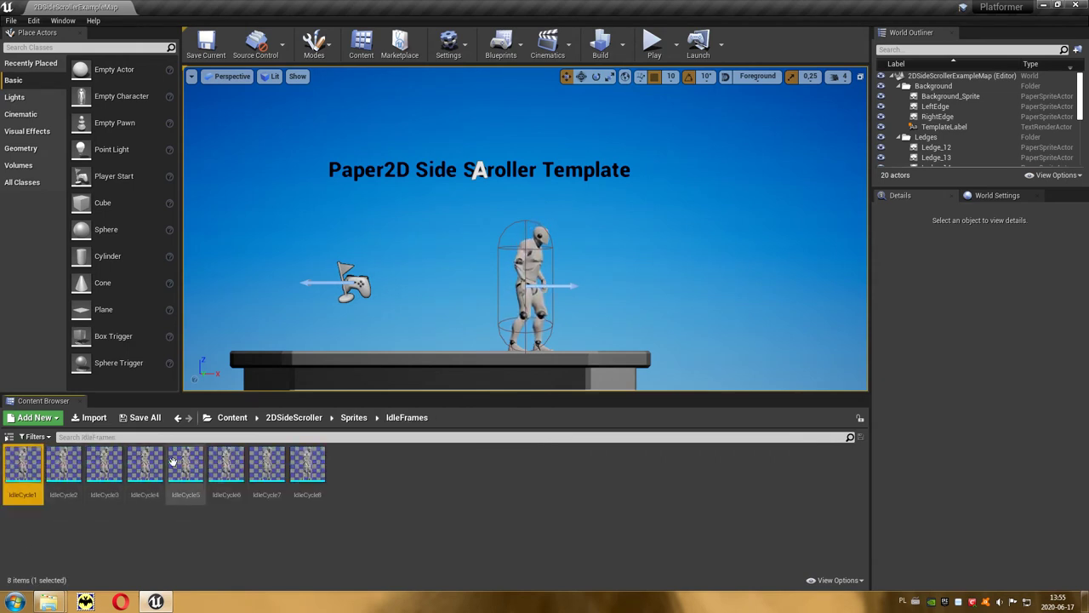
{"action": "left_click", "coordinate": [351, 422]}
{"action": "left_click", "coordinate": [70, 481]}
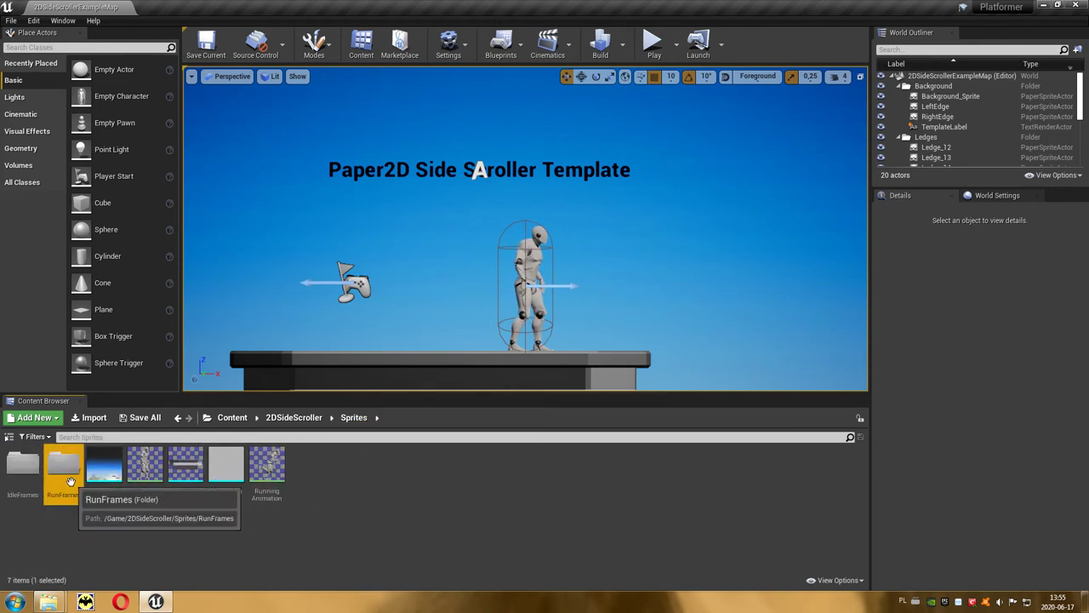
{"action": "double_click", "coordinate": [71, 482]}
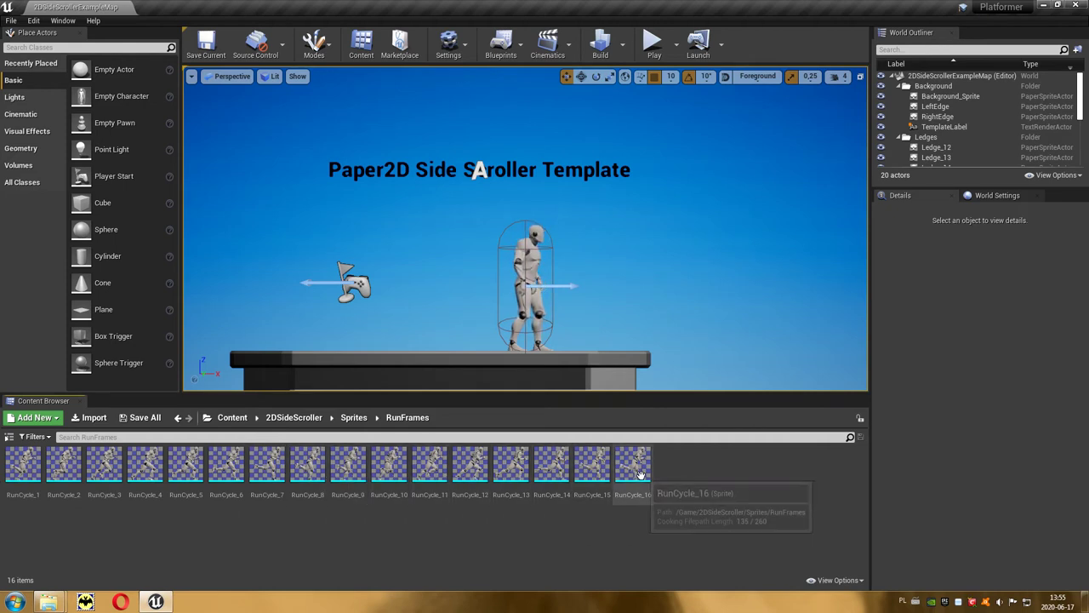
{"action": "left_click", "coordinate": [353, 417]}
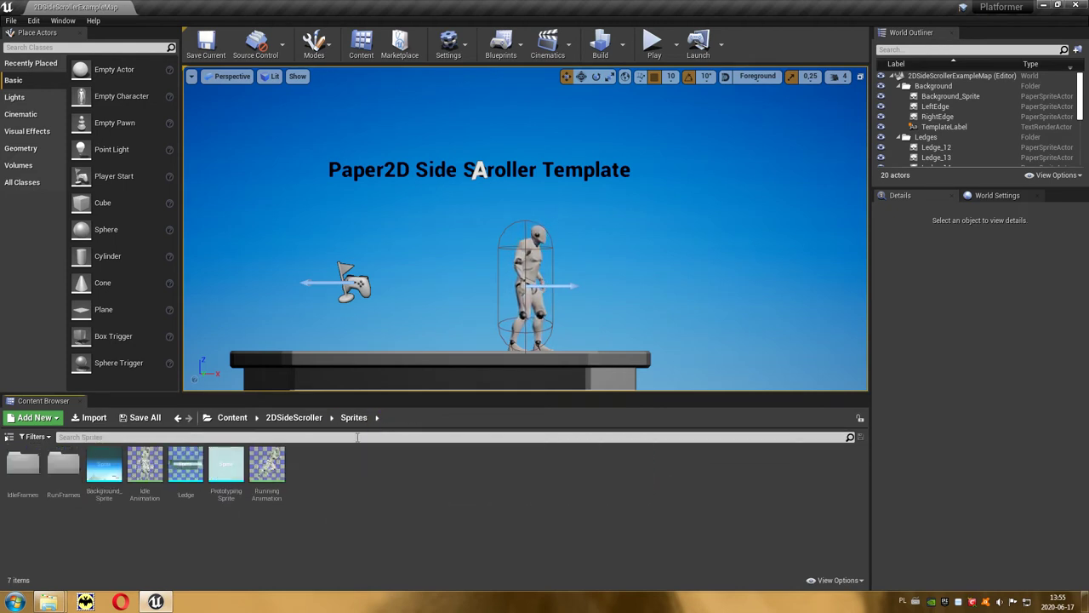
Step: Open the Textures folder and export 2DCharacter_IdleAnimAtlas as a TGA into the Platformer folder
{"action": "left_click", "coordinate": [302, 418]}
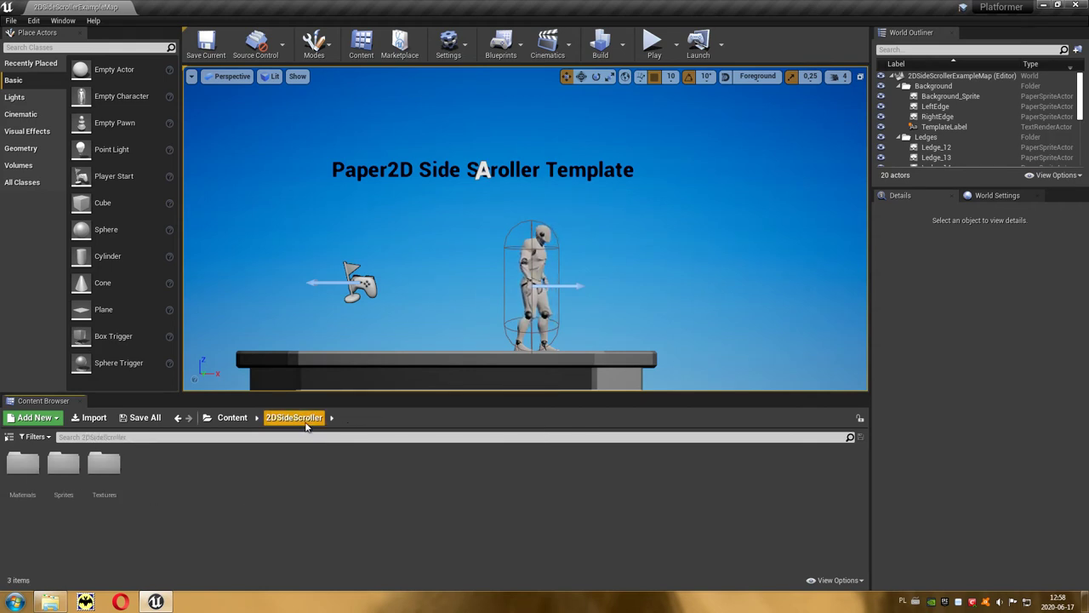
{"action": "left_click", "coordinate": [101, 469]}
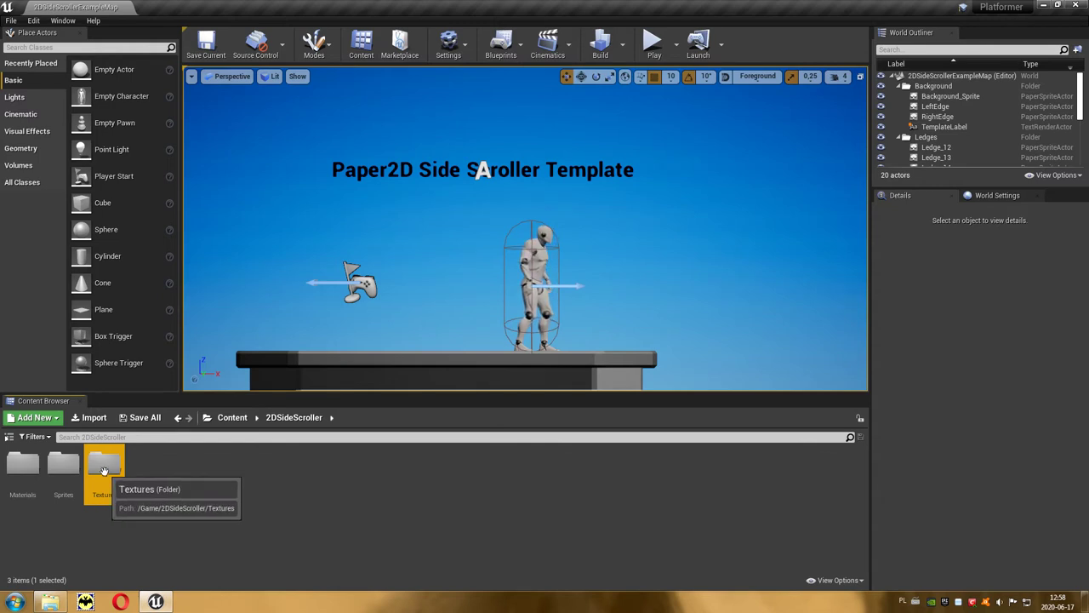
{"action": "double_click", "coordinate": [109, 475]}
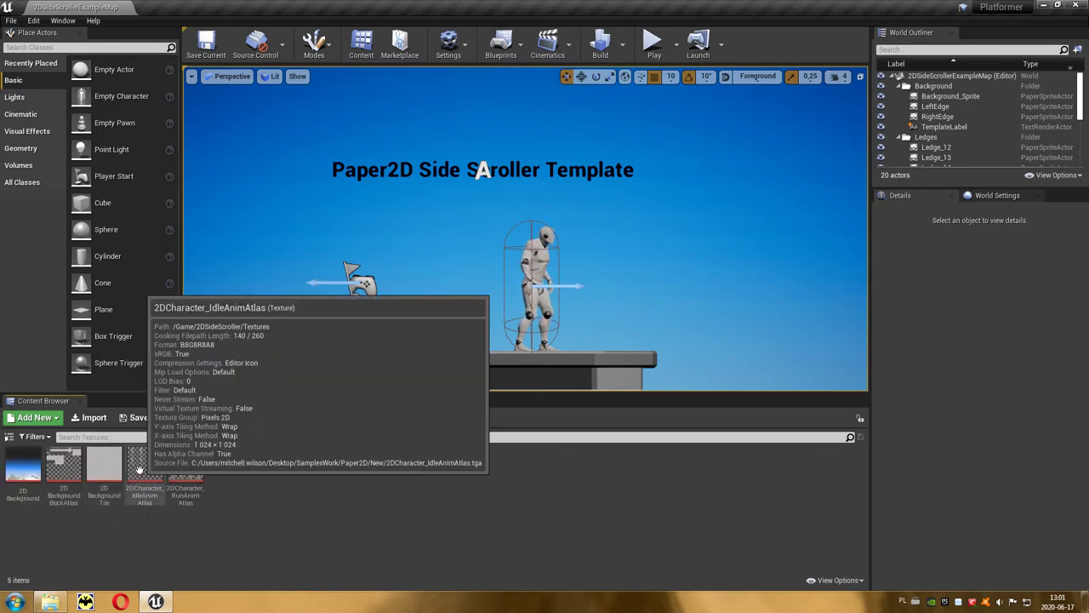
{"action": "mouse_move", "coordinate": [189, 474]}
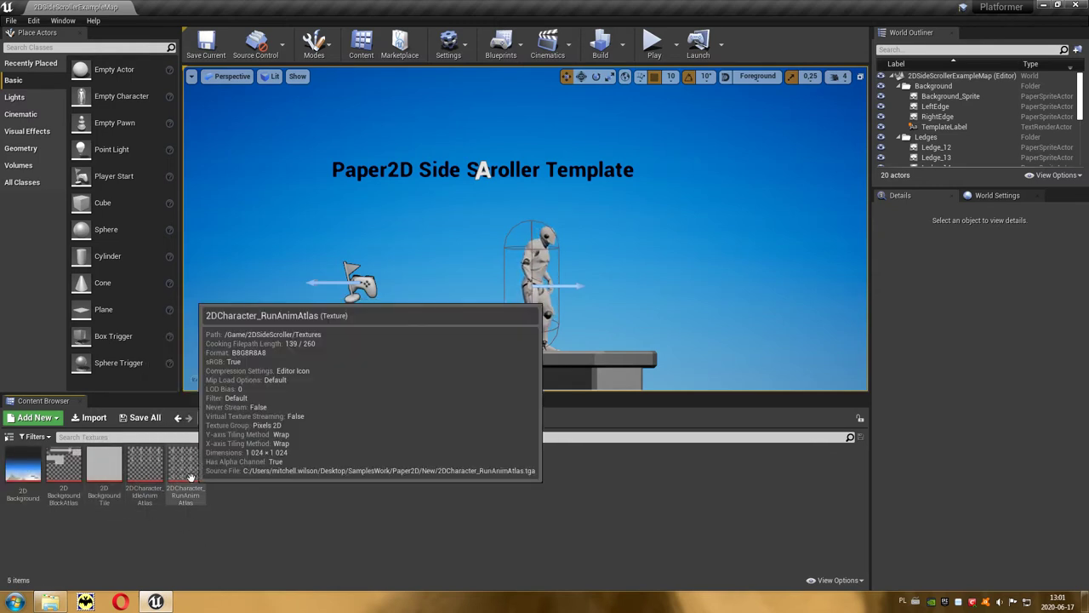
{"action": "left_click", "coordinate": [144, 466]}
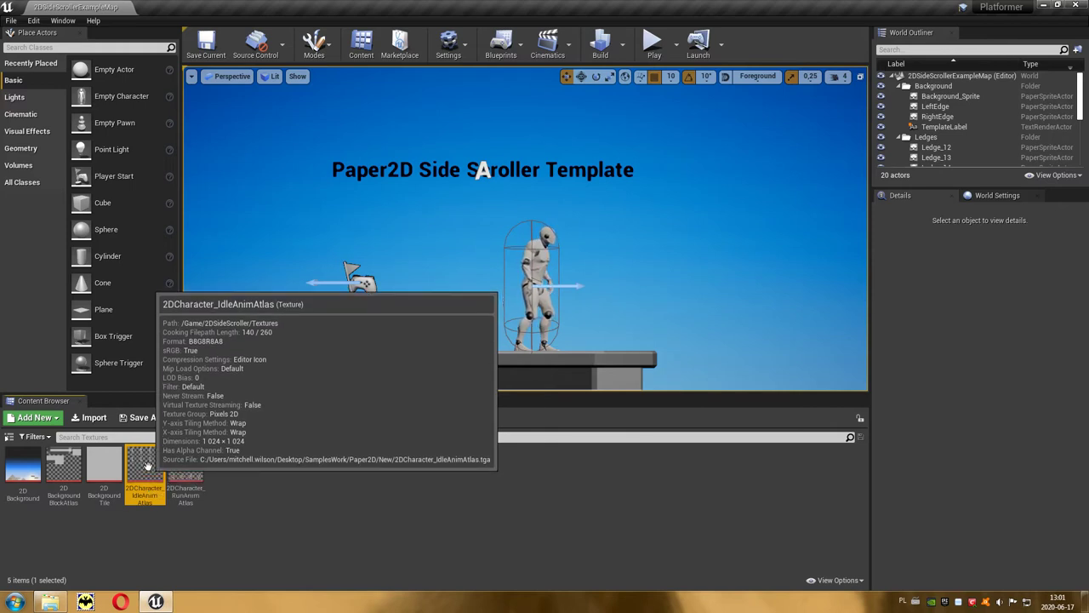
{"action": "right_click", "coordinate": [147, 466]}
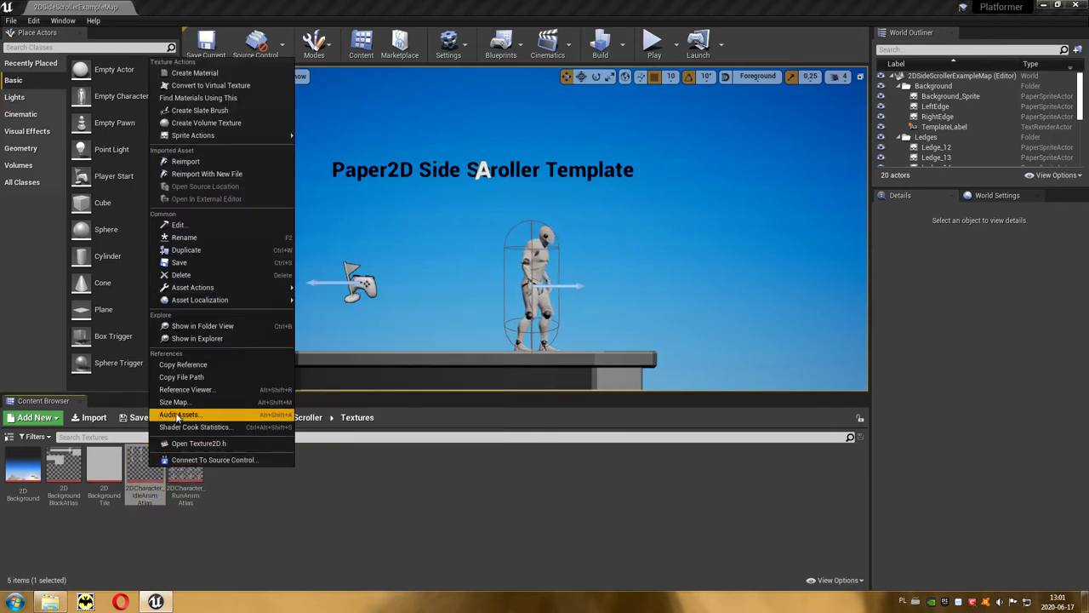
{"action": "mouse_move", "coordinate": [198, 299]}
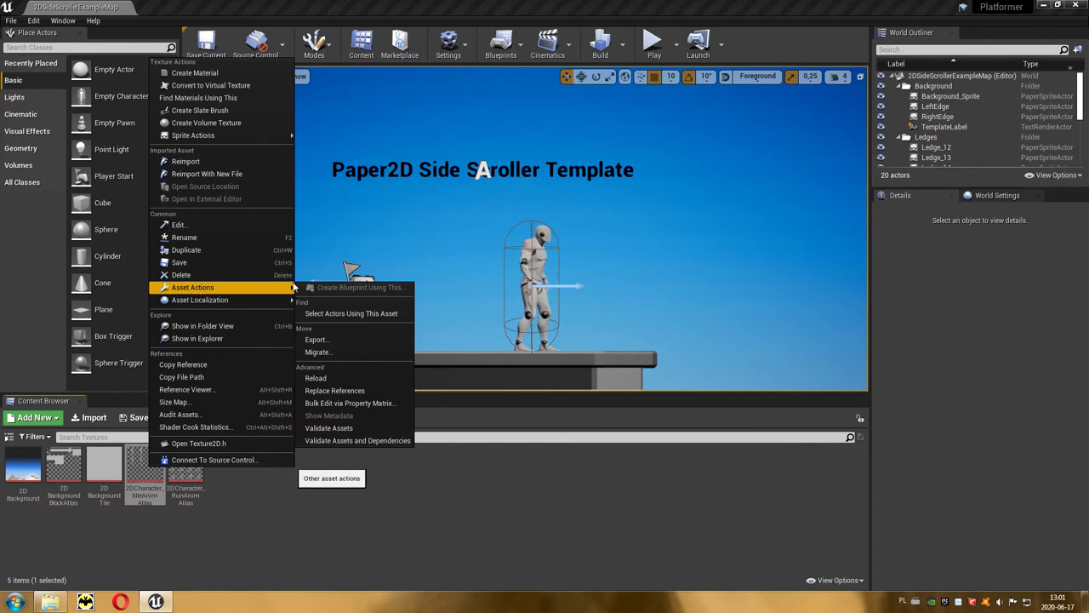
{"action": "left_click", "coordinate": [340, 343]}
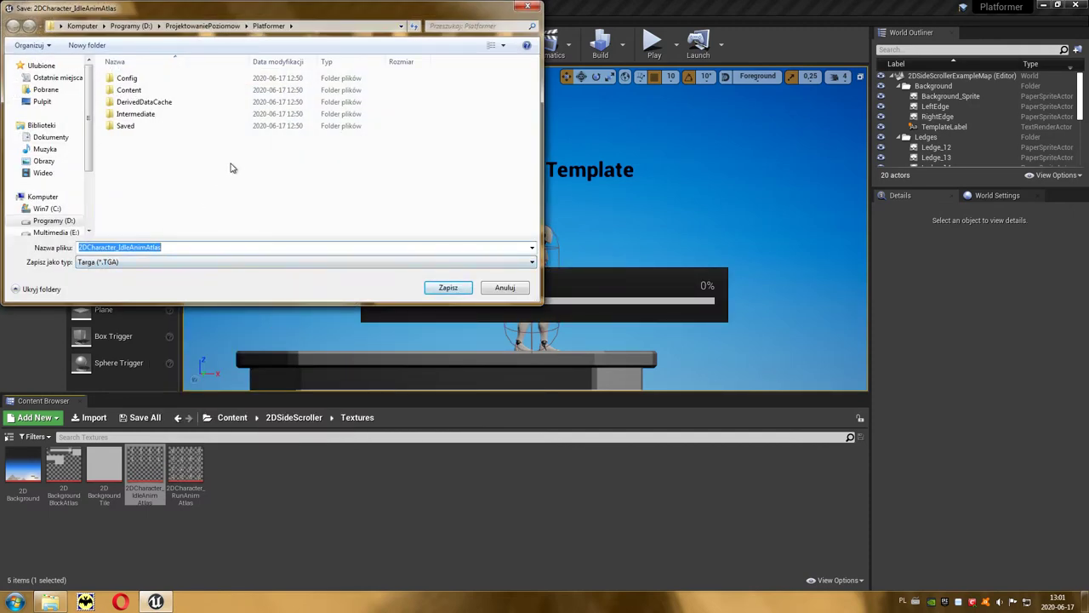
{"action": "left_click", "coordinate": [441, 289]}
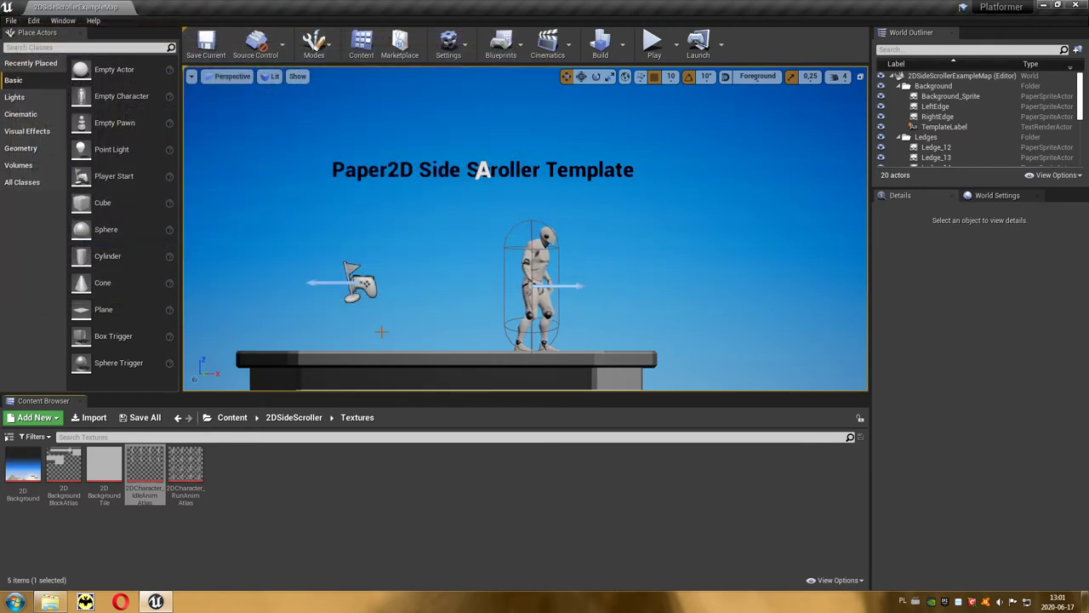
Step: Export 2DCharacter_RunAnimAtlas as a TGA into the same Platformer folder
{"action": "left_click", "coordinate": [186, 466]}
{"action": "right_click", "coordinate": [186, 466]}
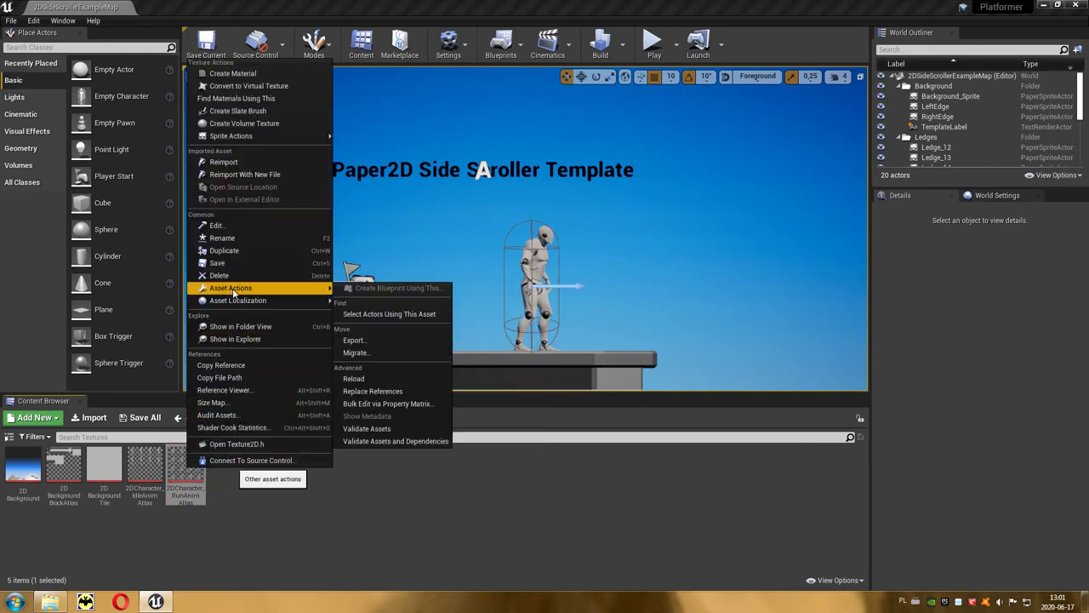
{"action": "left_click", "coordinate": [380, 342]}
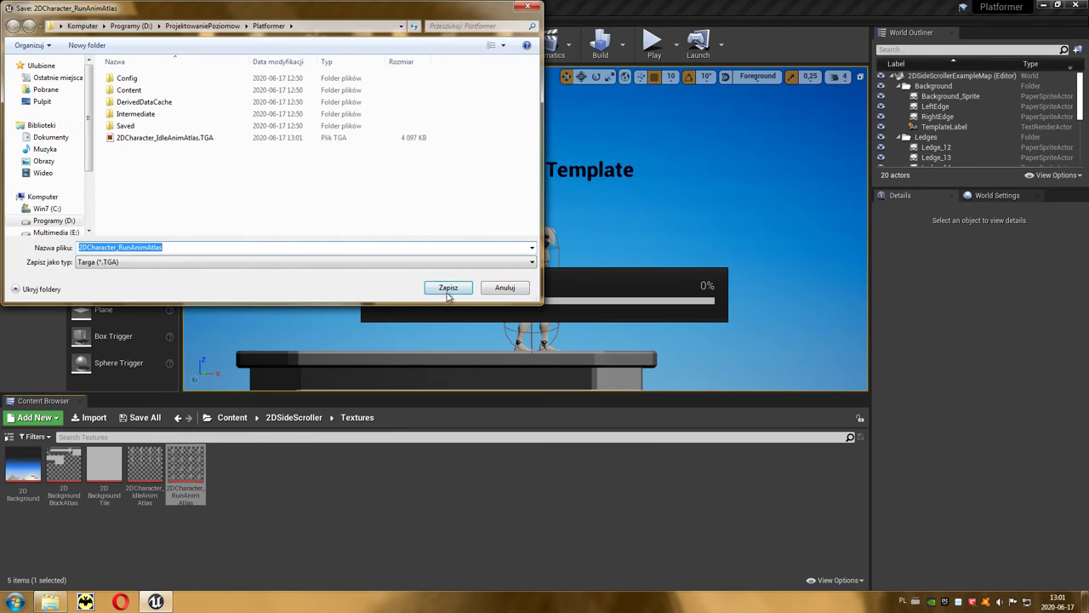
{"action": "left_click", "coordinate": [446, 292]}
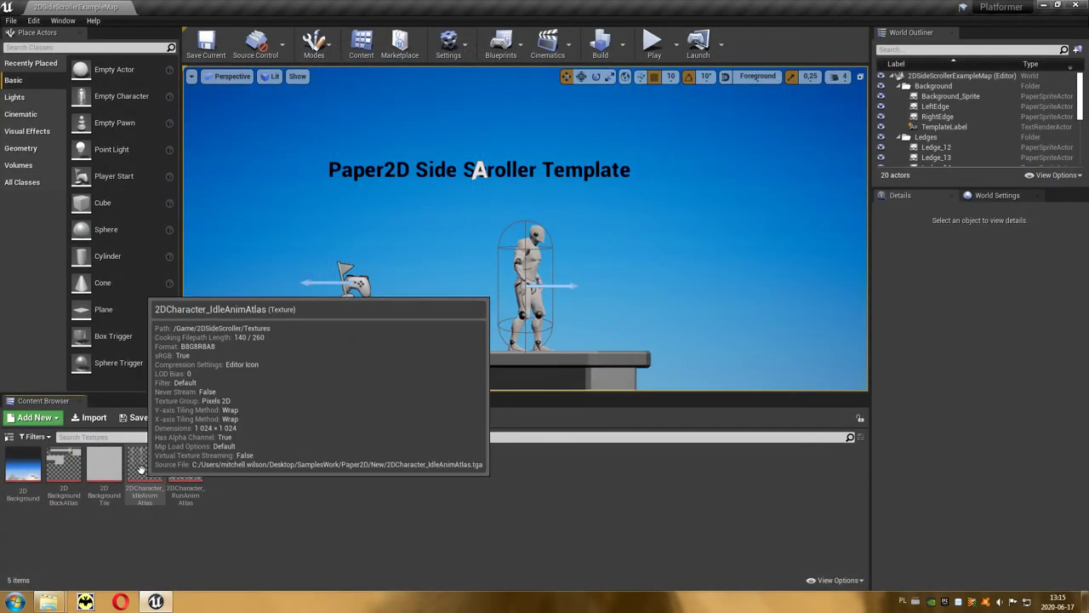
Step: Set 2DCharacter_IdleAnimAtlas's source to 2DCharacter_IdleAnimAtlas_Raster.tga and reimport it
{"action": "double_click", "coordinate": [148, 475]}
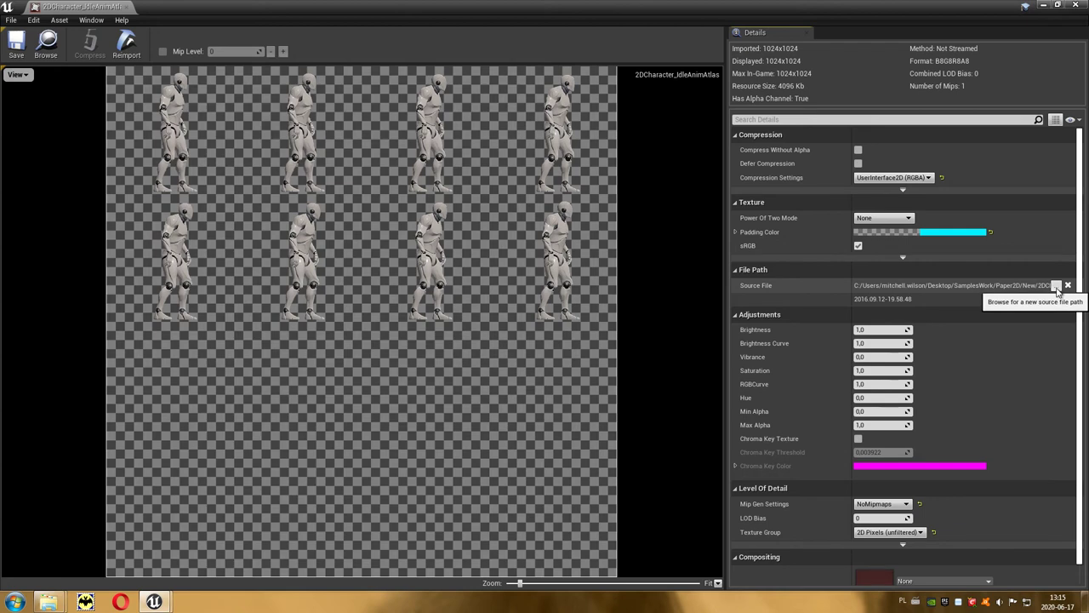
{"action": "left_click", "coordinate": [1055, 286]}
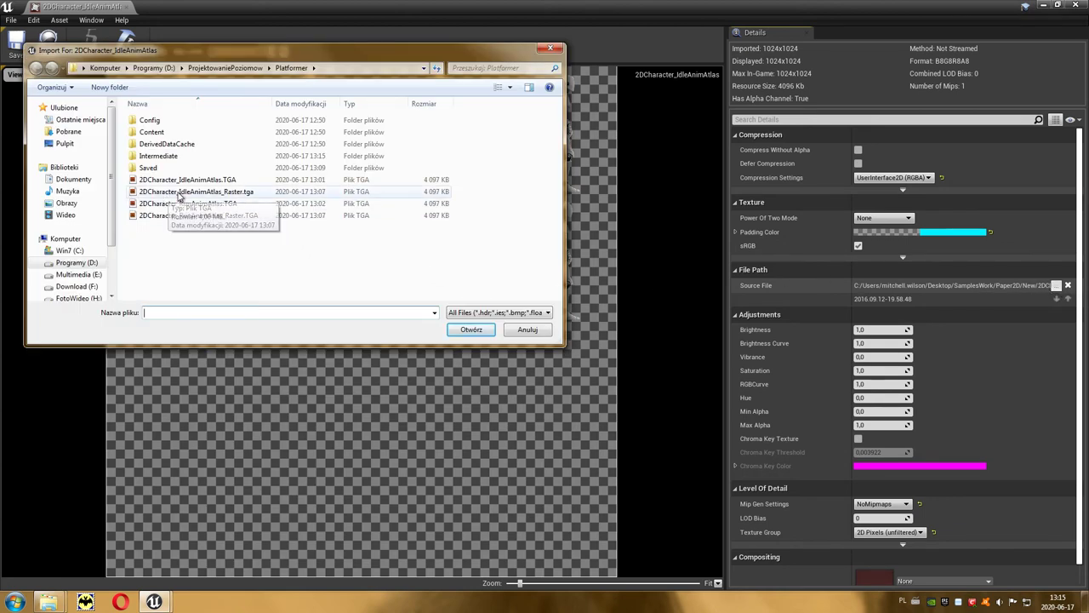
{"action": "left_click", "coordinate": [254, 196]}
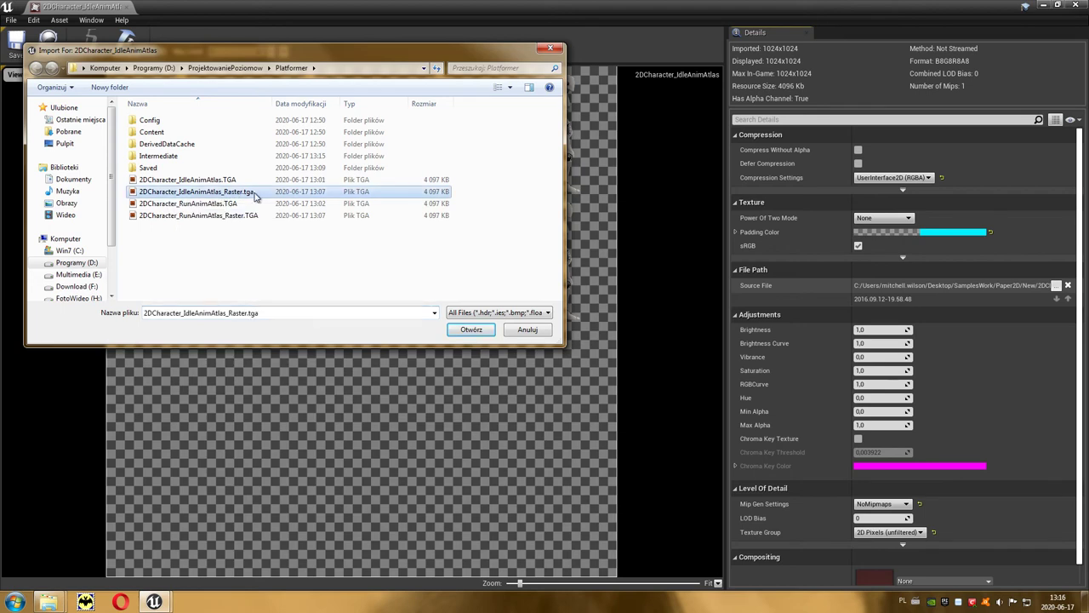
{"action": "left_click", "coordinate": [457, 330]}
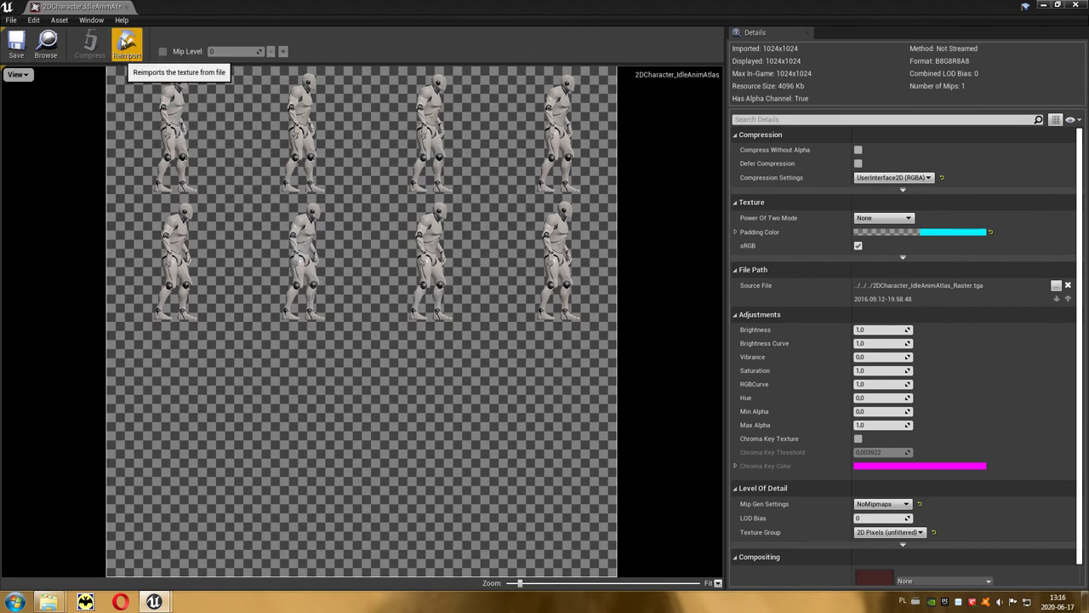
{"action": "left_click", "coordinate": [126, 53]}
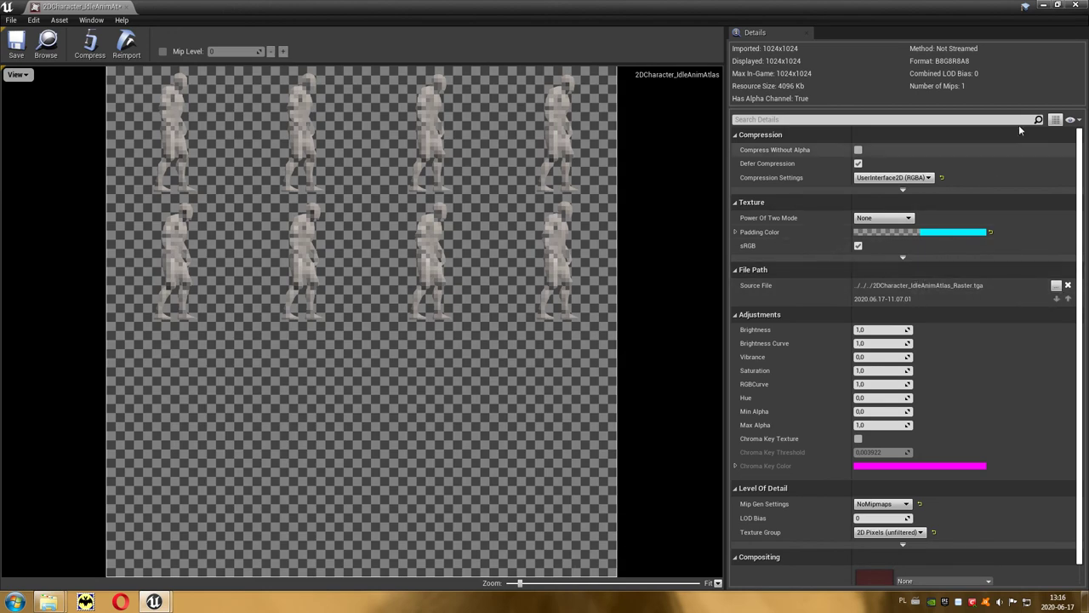
{"action": "left_click", "coordinate": [1079, 6]}
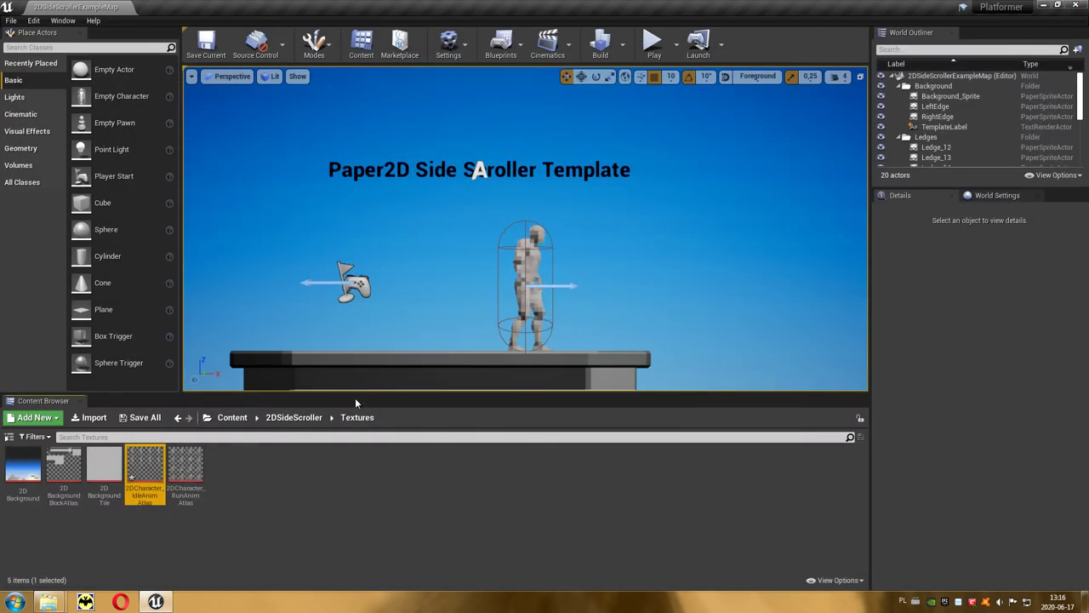
Step: Set 2DCharacter_RunAnimAtlas's source to 2DCharacter_RunAnimAtlas_Raster.TGA and reimport it
{"action": "double_click", "coordinate": [188, 480]}
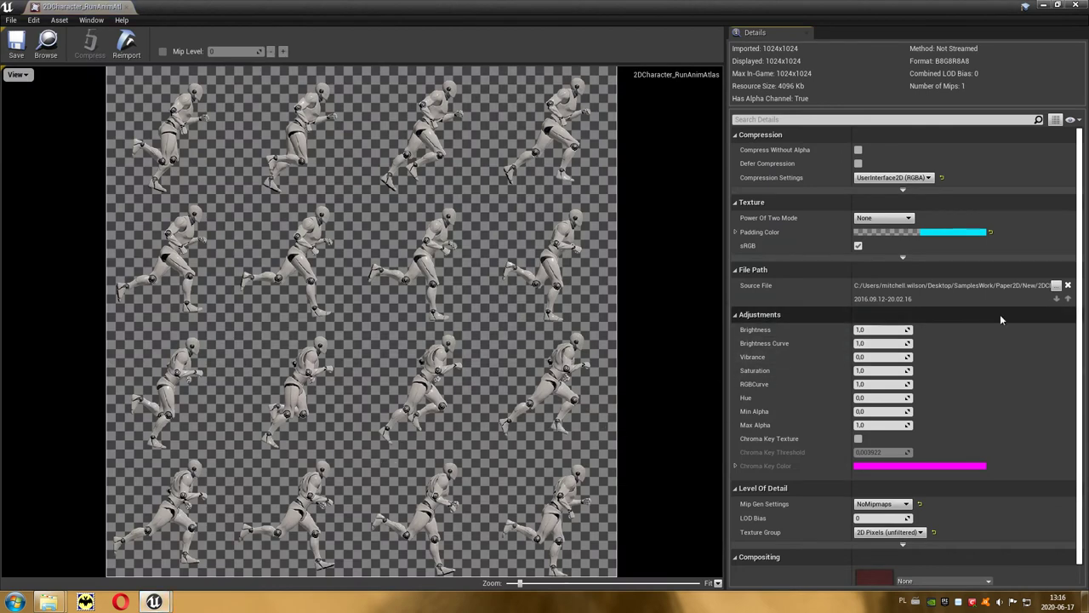
{"action": "left_click", "coordinate": [1056, 286]}
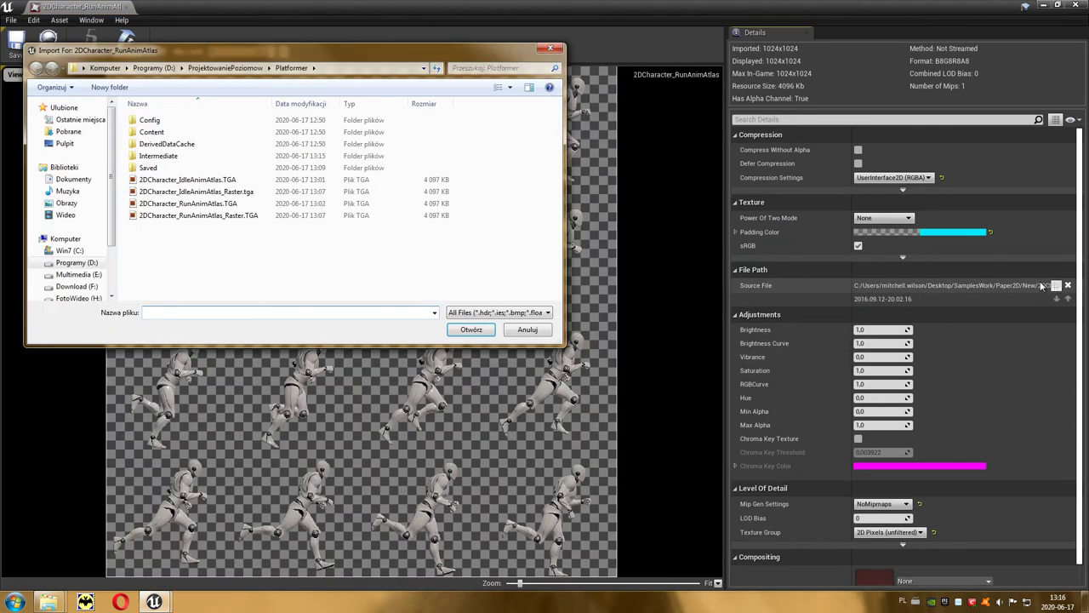
{"action": "left_click", "coordinate": [250, 218]}
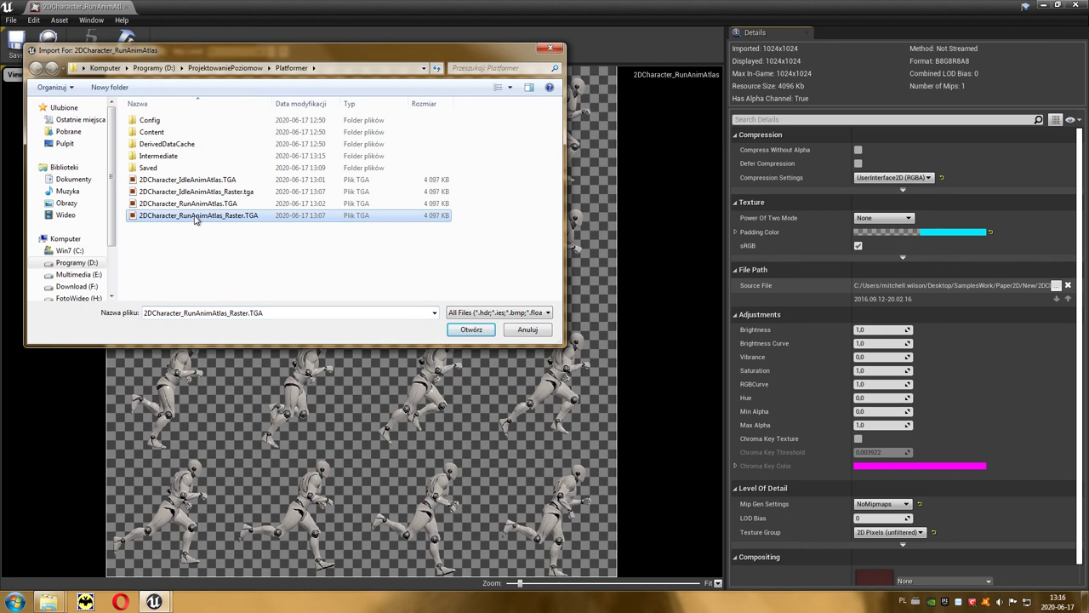
{"action": "double_click", "coordinate": [222, 216]}
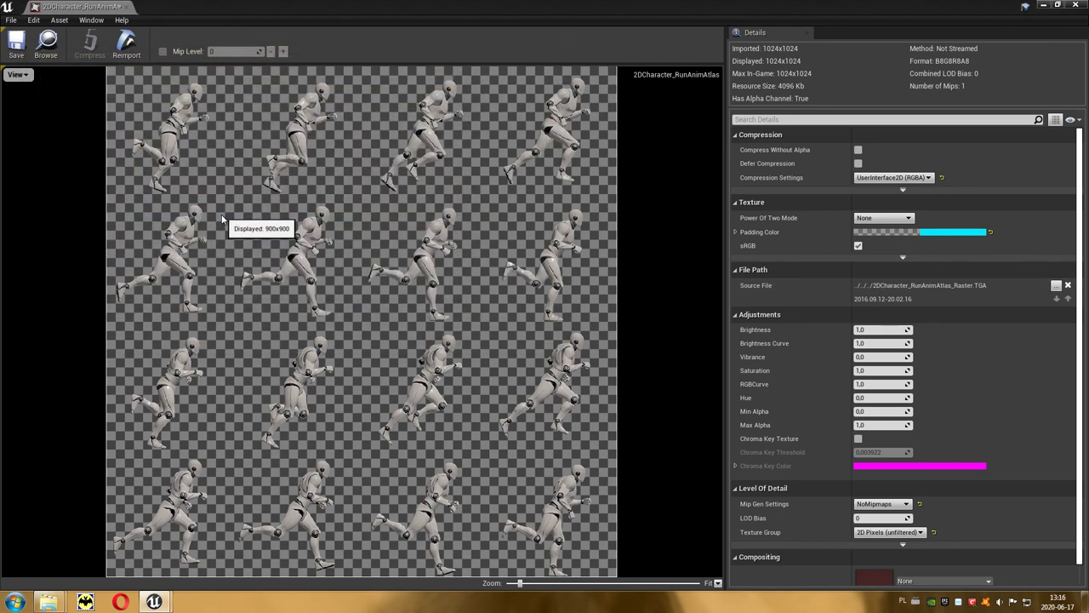
{"action": "left_click", "coordinate": [128, 53]}
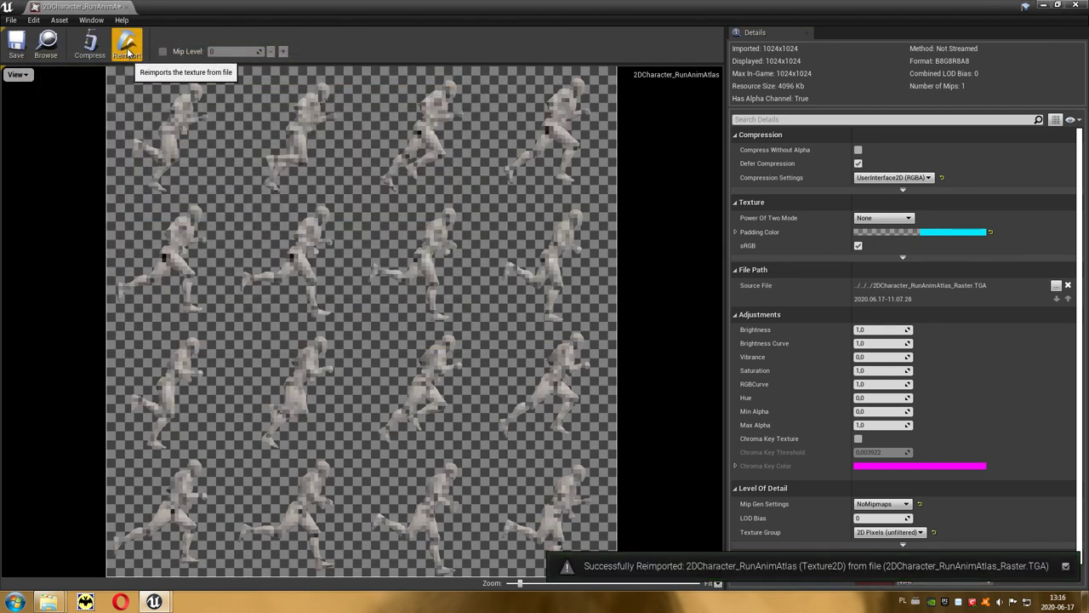
{"action": "left_click", "coordinate": [1078, 6]}
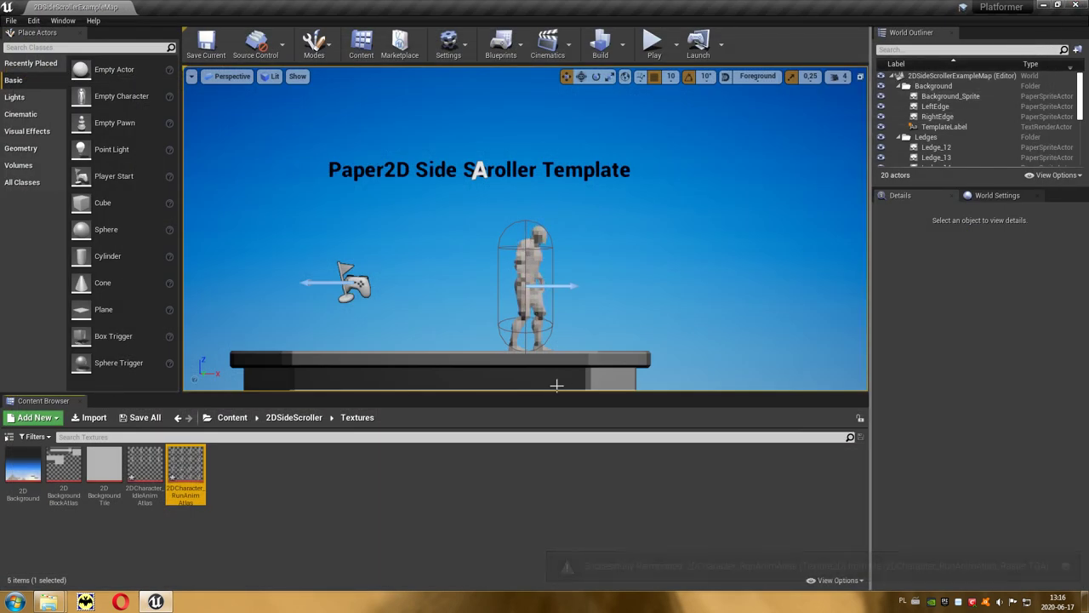
Step: Start a play test, run the character right and jump twice between ledges
{"action": "left_click", "coordinate": [653, 40]}
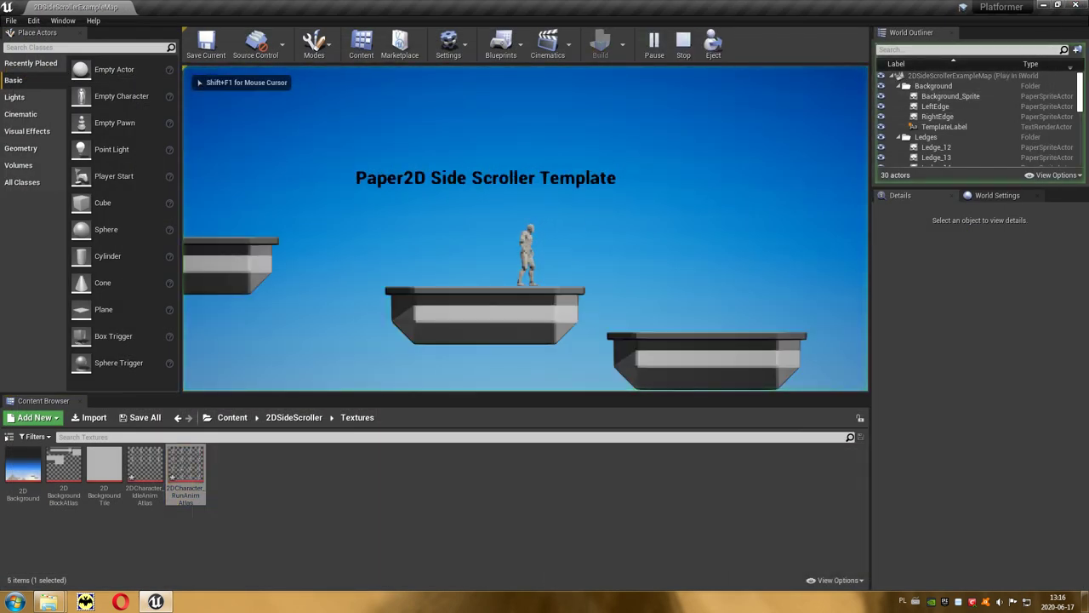
{"action": "key", "text": "d"}
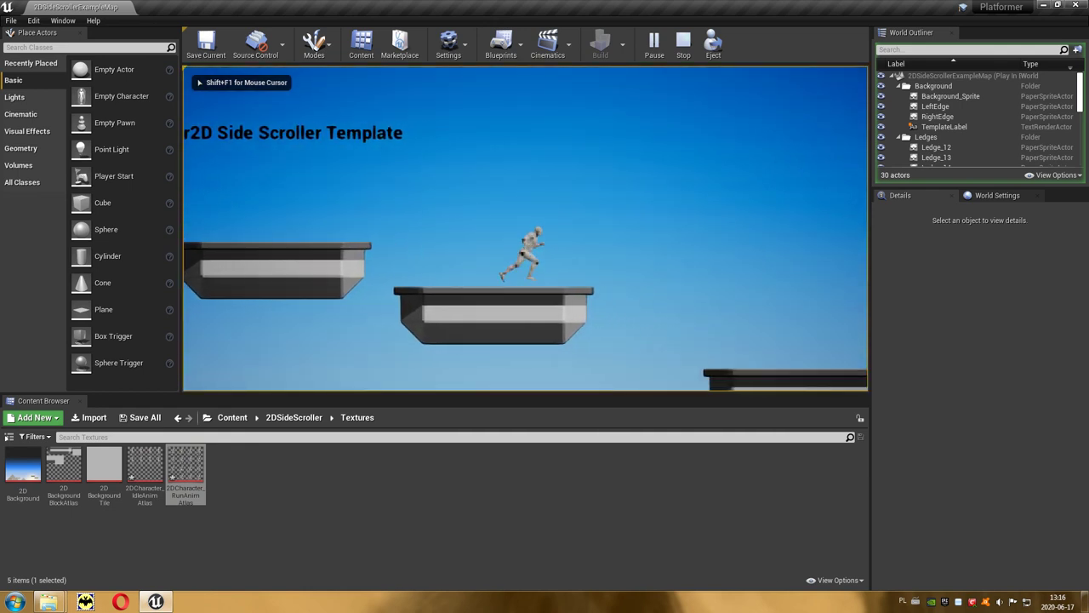
{"action": "key", "text": "space"}
{"action": "key", "text": "space"}
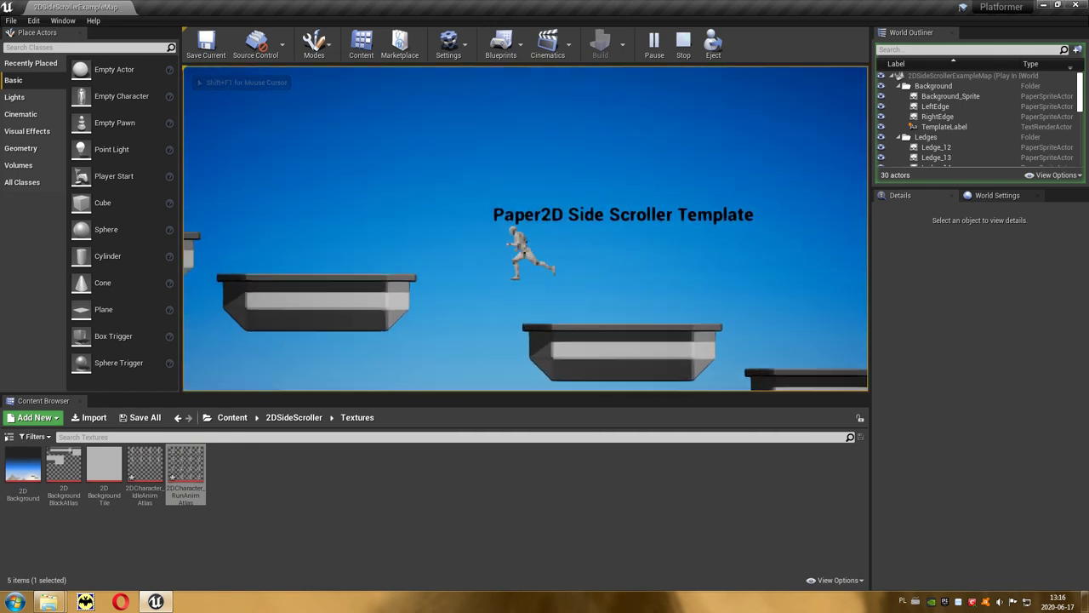
{"action": "key", "text": "space"}
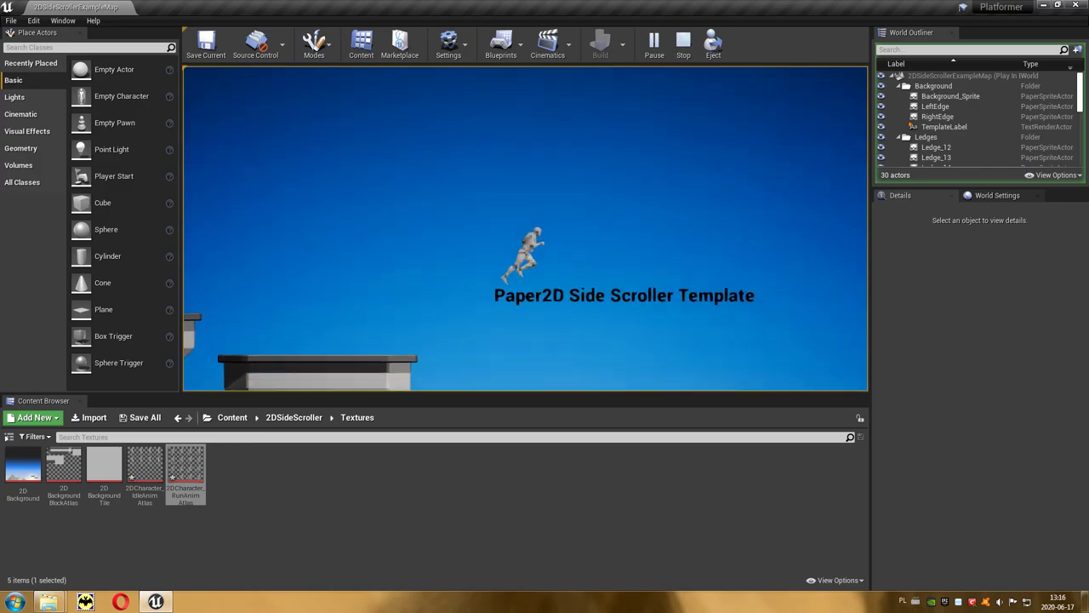